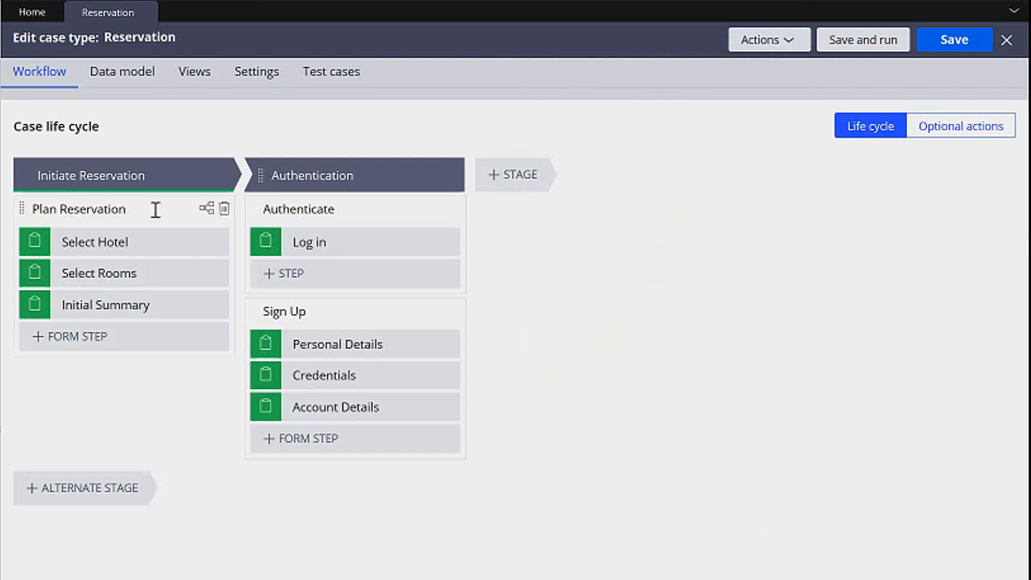
Set the Plan Reservation process to start on the When rule Never, and save and run the case type.
{"action": "left_click", "coordinate": [156, 209]}
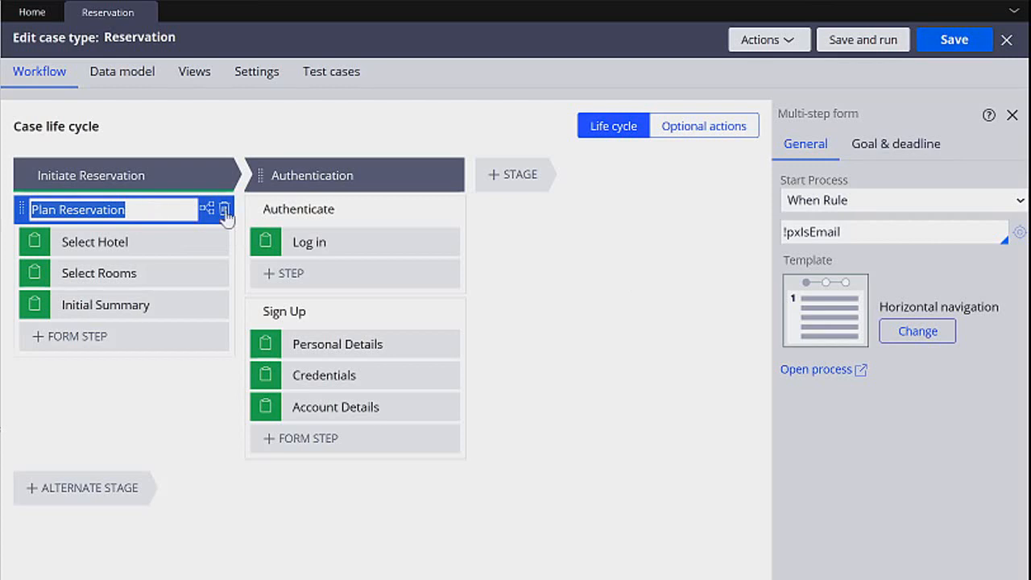
{"action": "left_click", "coordinate": [876, 208]}
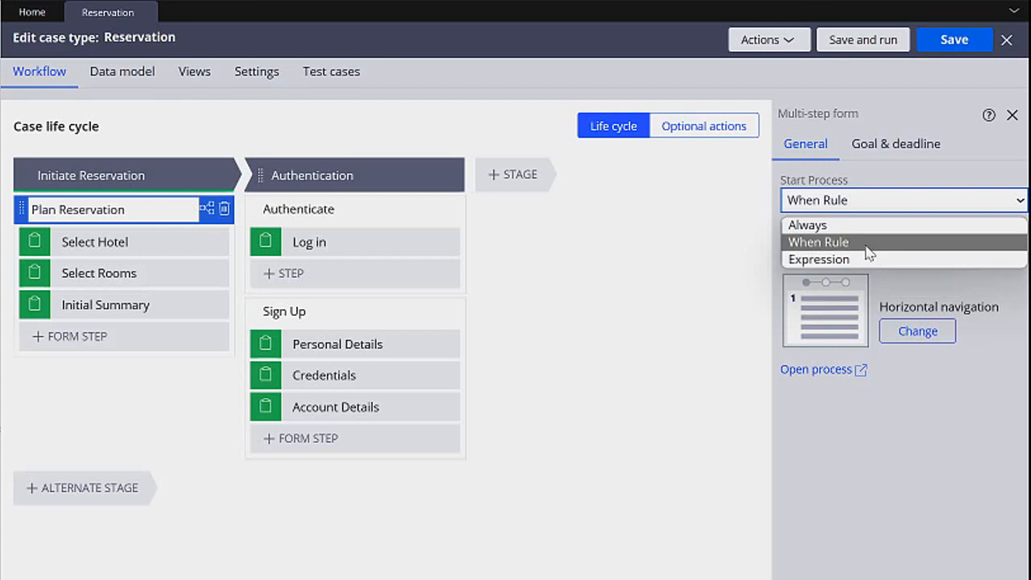
{"action": "left_click", "coordinate": [867, 243]}
{"action": "double_click", "coordinate": [873, 233]}
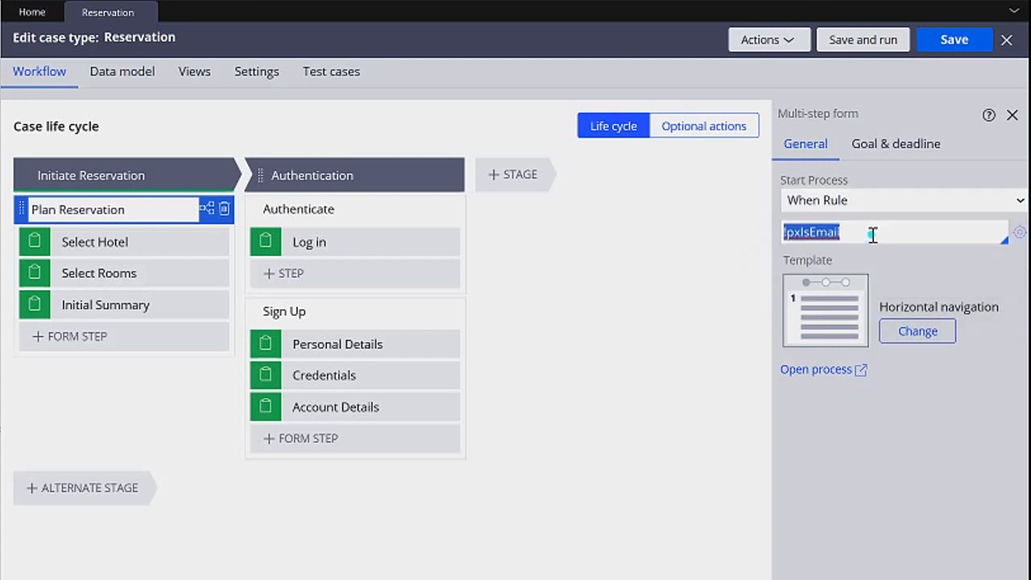
{"action": "type", "text": "Never"}
{"action": "left_click_drag", "start_coordinate": [873, 233], "coordinate": [773, 234]}
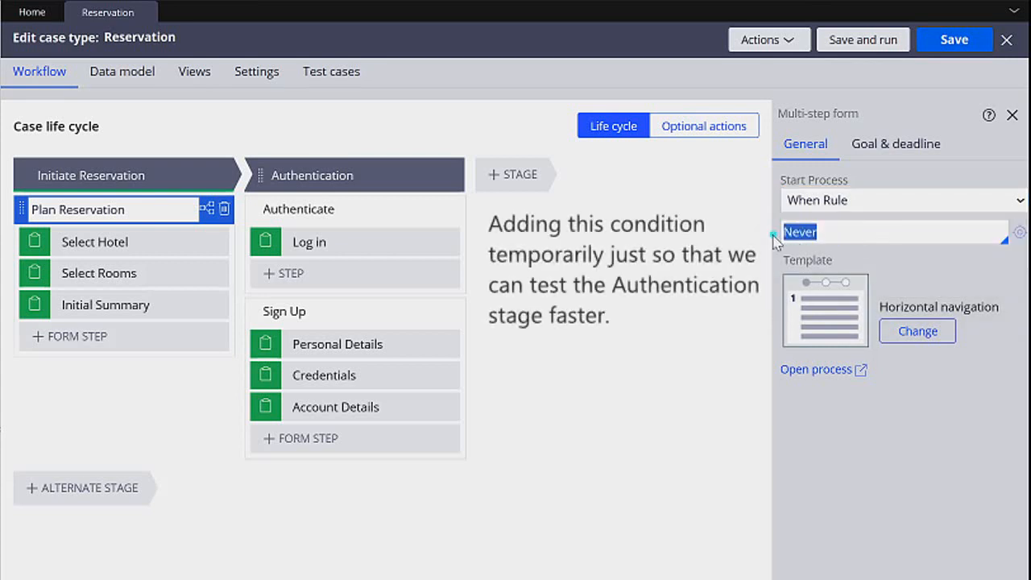
{"action": "left_click", "coordinate": [846, 230]}
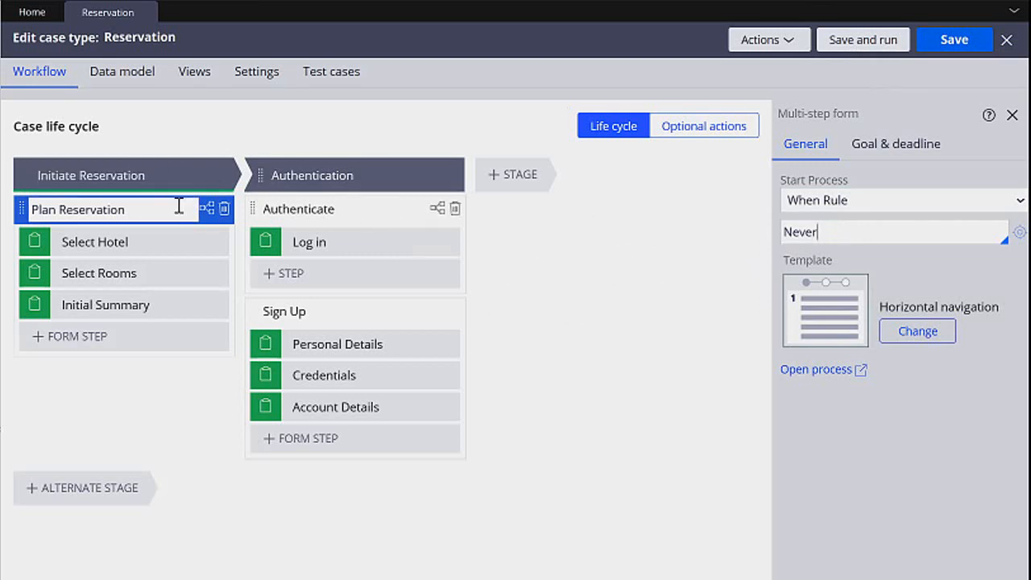
{"action": "left_click", "coordinate": [861, 43]}
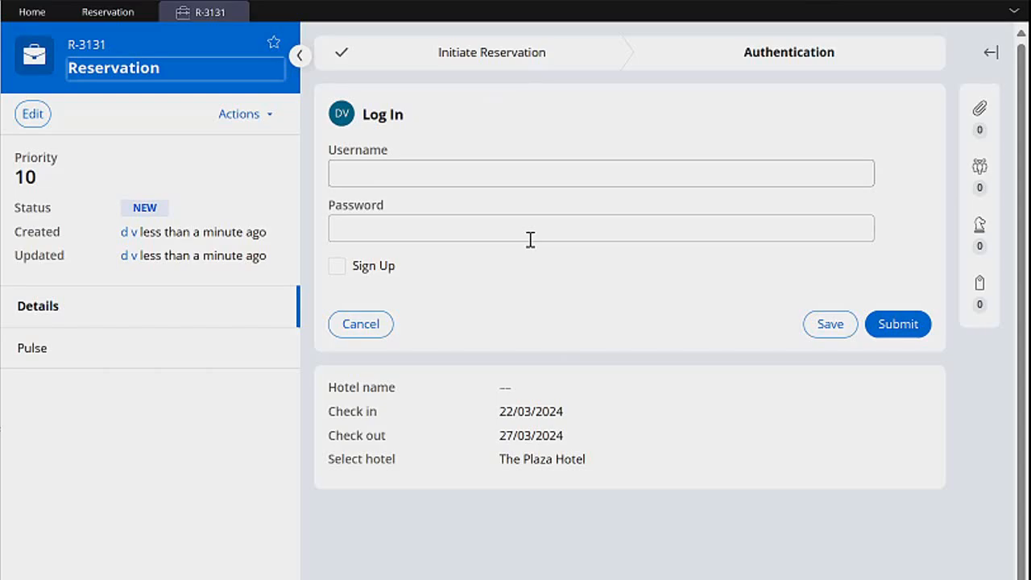
Set the Sign Up process in the Reservation case type to start on the expression .AccountPage.pyTempTrueFalse, and save.
{"action": "left_click", "coordinate": [113, 13]}
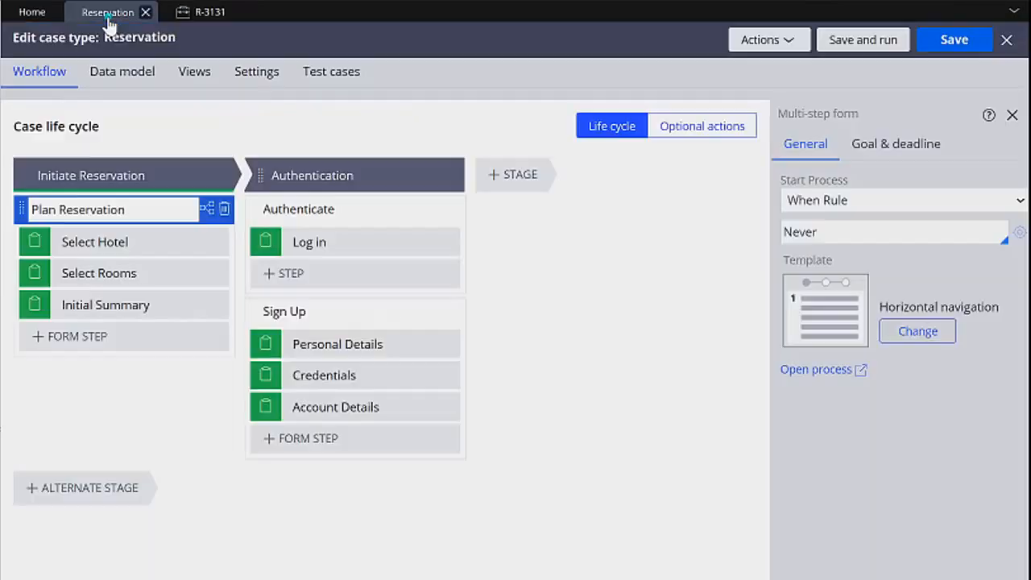
{"action": "left_click", "coordinate": [373, 315]}
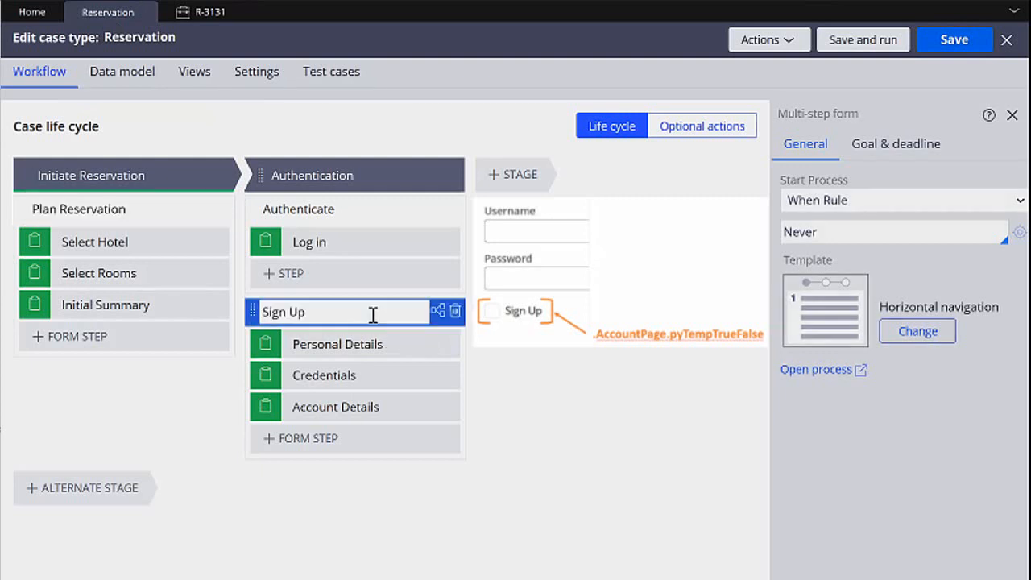
{"action": "left_click", "coordinate": [810, 200]}
{"action": "left_click", "coordinate": [854, 257]}
{"action": "left_click", "coordinate": [911, 232]}
{"action": "type", "text": ".acc"}
{"action": "key", "text": "Return"}
{"action": "type", "text": ".pyTempTrueFalse"}
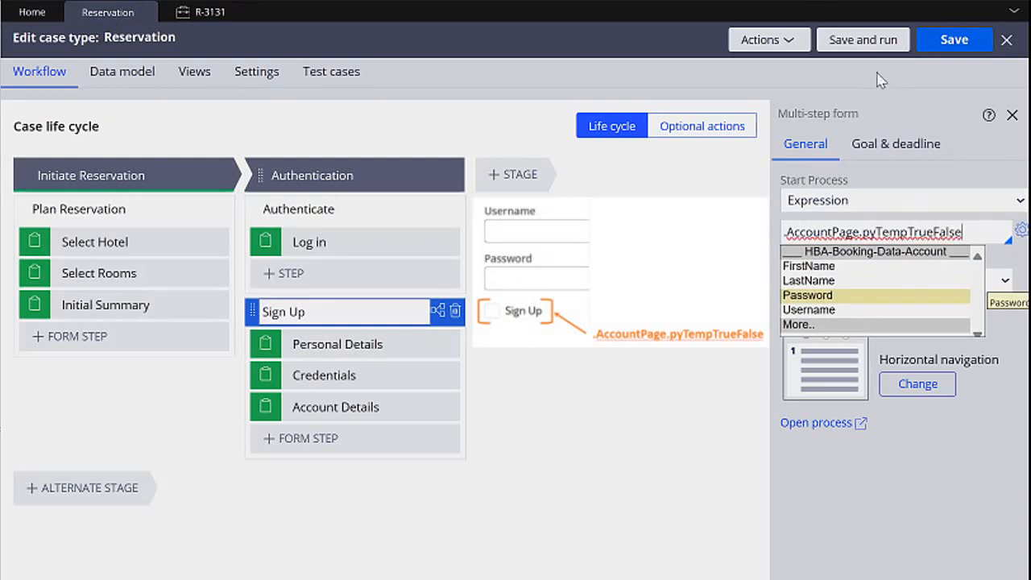
{"action": "left_click", "coordinate": [928, 42]}
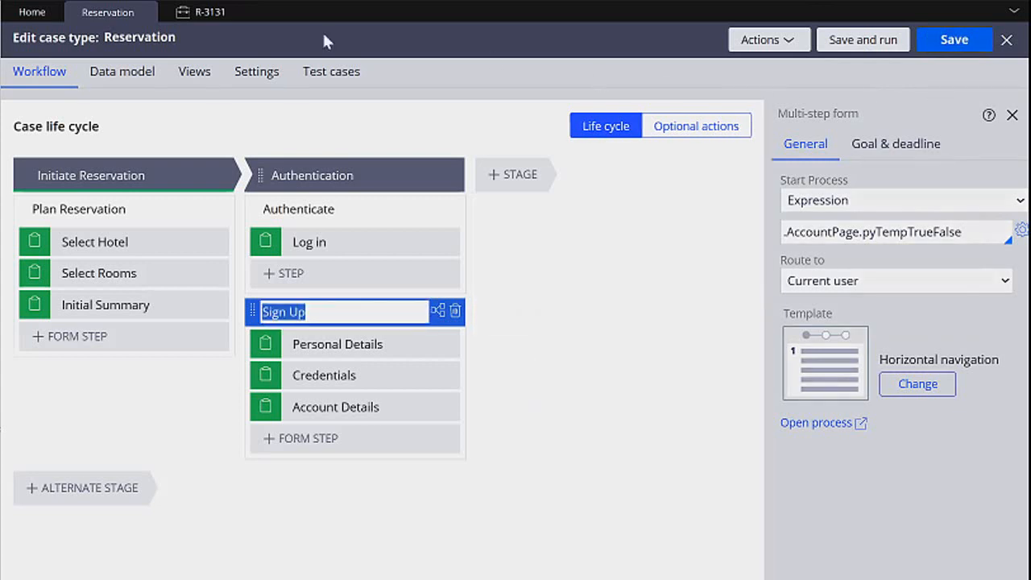
In the running reservation case, enter the username and password and submit the Log In form without selecting Sign Up.
{"action": "left_click", "coordinate": [205, 12]}
{"action": "left_click", "coordinate": [416, 175]}
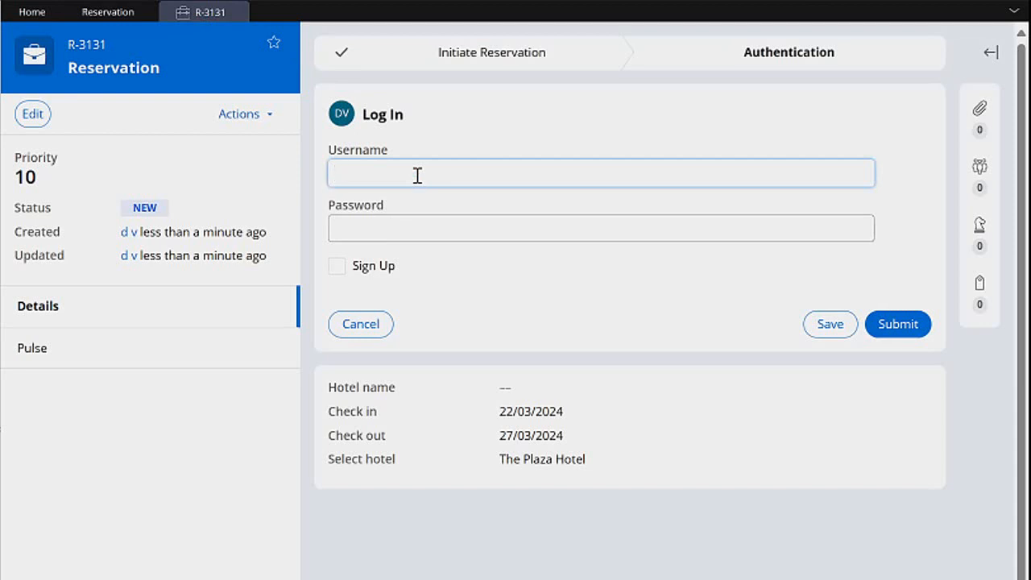
{"action": "type", "text": "DannyLearnsPega"}
{"action": "key", "text": "Tab"}
{"action": "type", "text": "Password123#"}
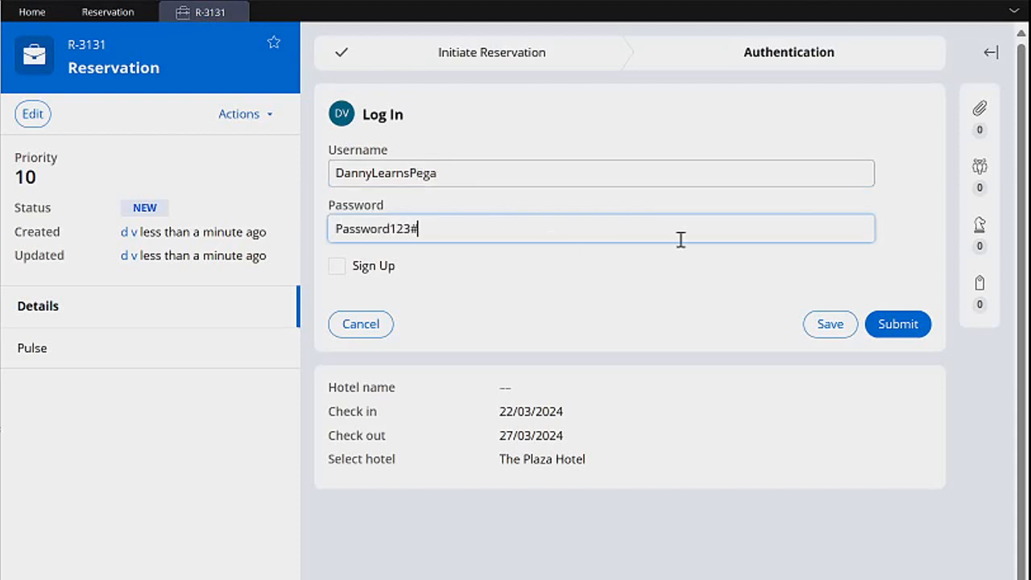
{"action": "left_click", "coordinate": [901, 324]}
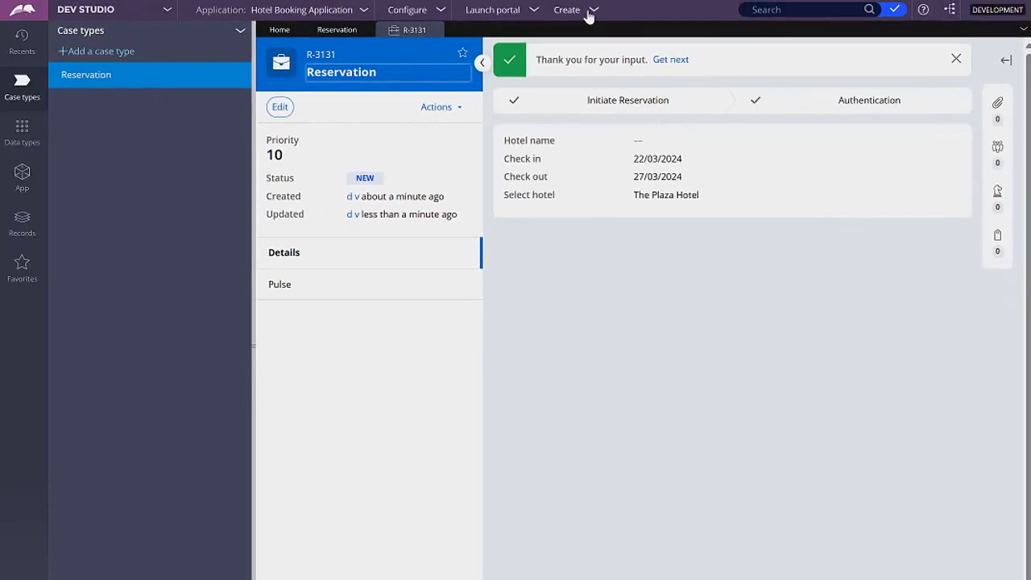
Create a new Reservation case and submit its Log In form with Sign Up selected and the credentials left empty.
{"action": "left_click", "coordinate": [590, 9]}
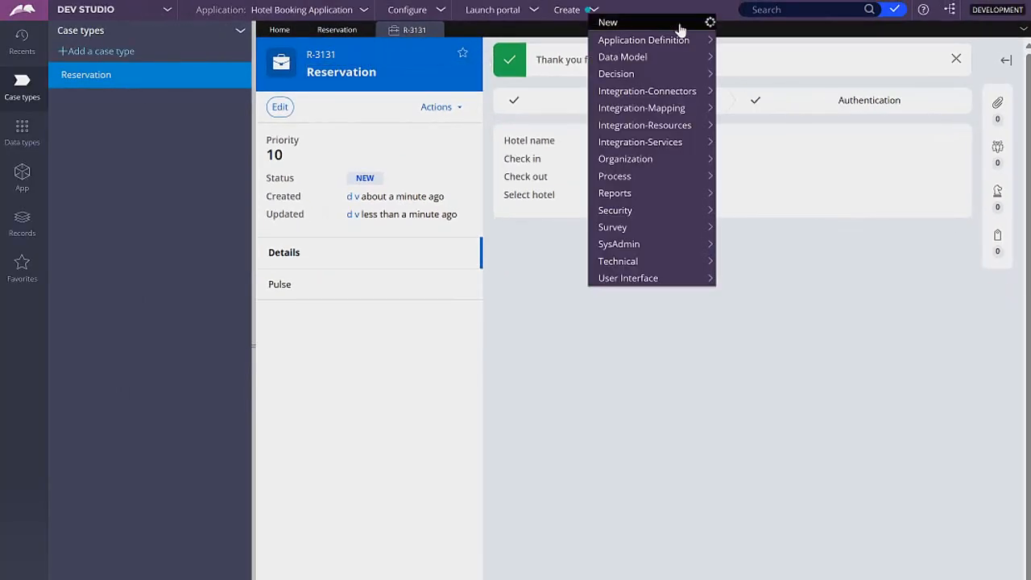
{"action": "left_click", "coordinate": [729, 24]}
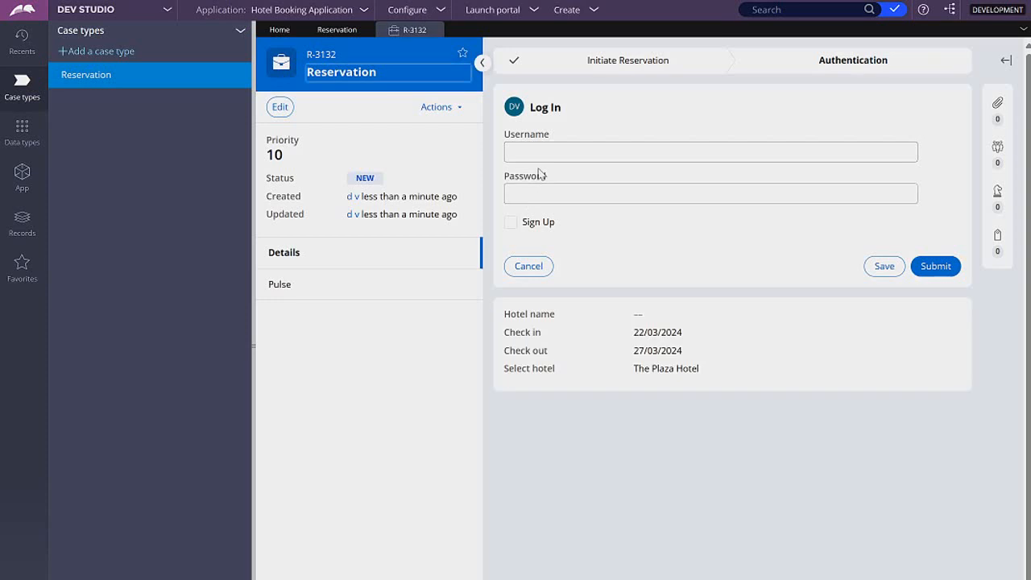
{"action": "left_click", "coordinate": [512, 225]}
{"action": "left_click", "coordinate": [934, 267]}
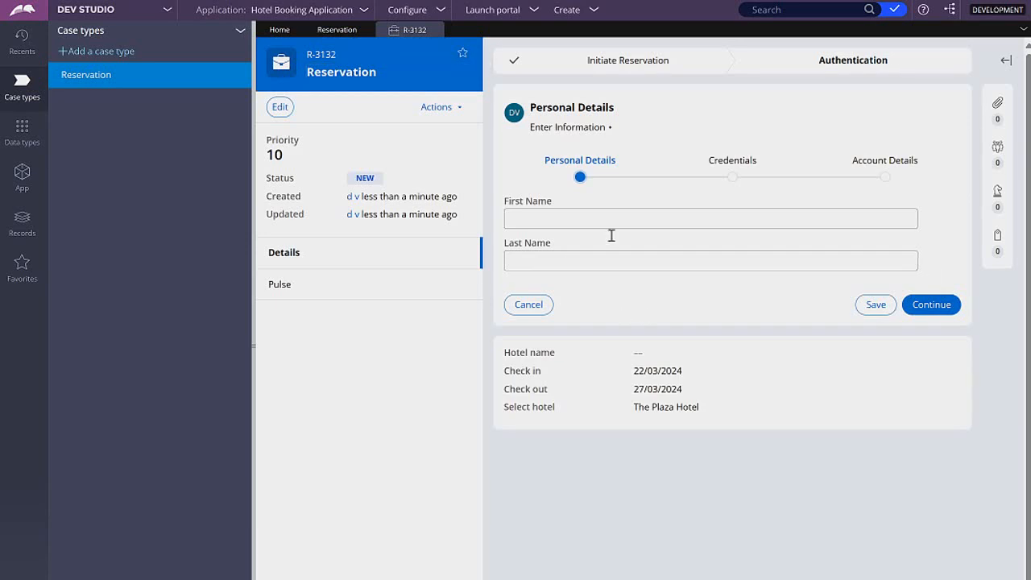
Create another new Reservation case.
{"action": "left_click", "coordinate": [587, 10]}
{"action": "mouse_move", "coordinate": [653, 25]}
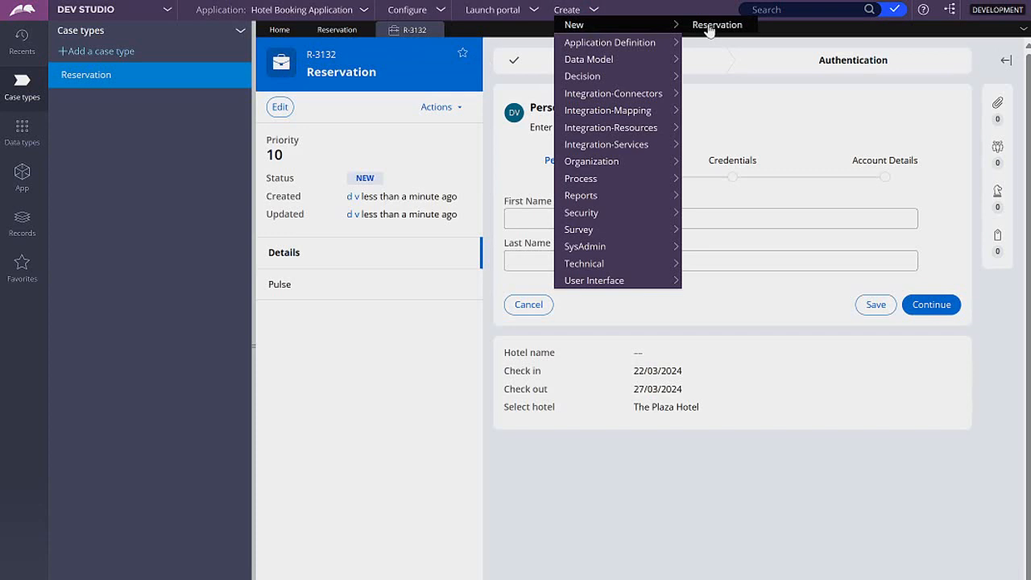
{"action": "left_click", "coordinate": [709, 27]}
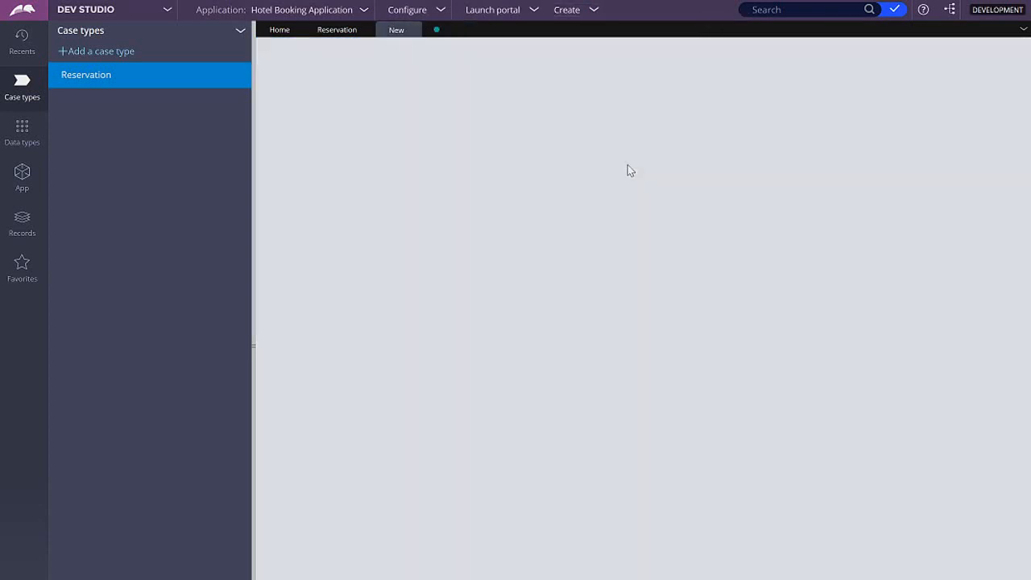
Submit the Log In form with a username, password and Sign Up selected, and continue past Personal Details to the Credentials password field.
{"action": "type", "text": "Danny"}
{"action": "key", "text": "Tab"}
{"action": "type", "text": "Password123#"}
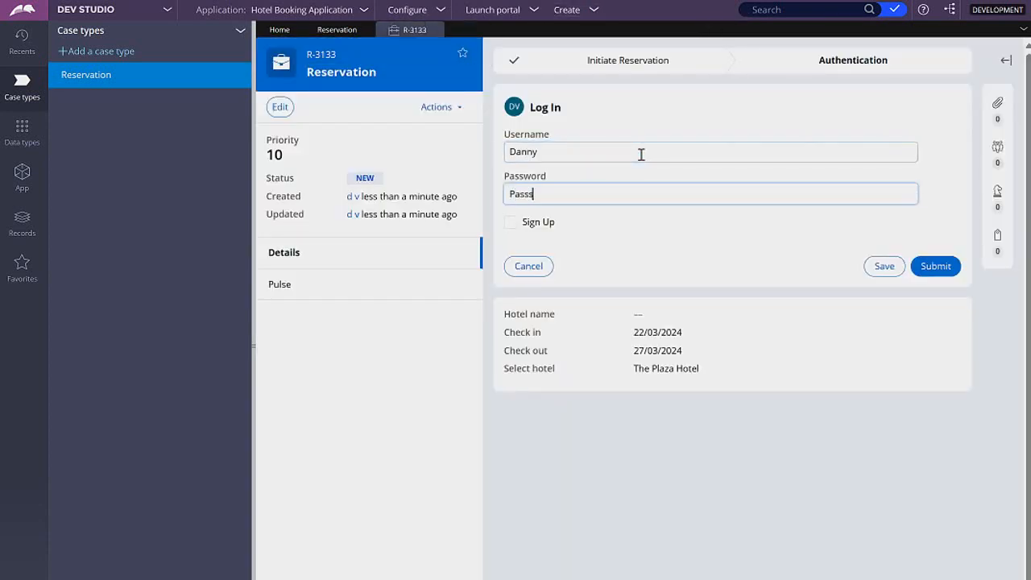
{"action": "left_click", "coordinate": [538, 220]}
{"action": "left_click", "coordinate": [934, 266]}
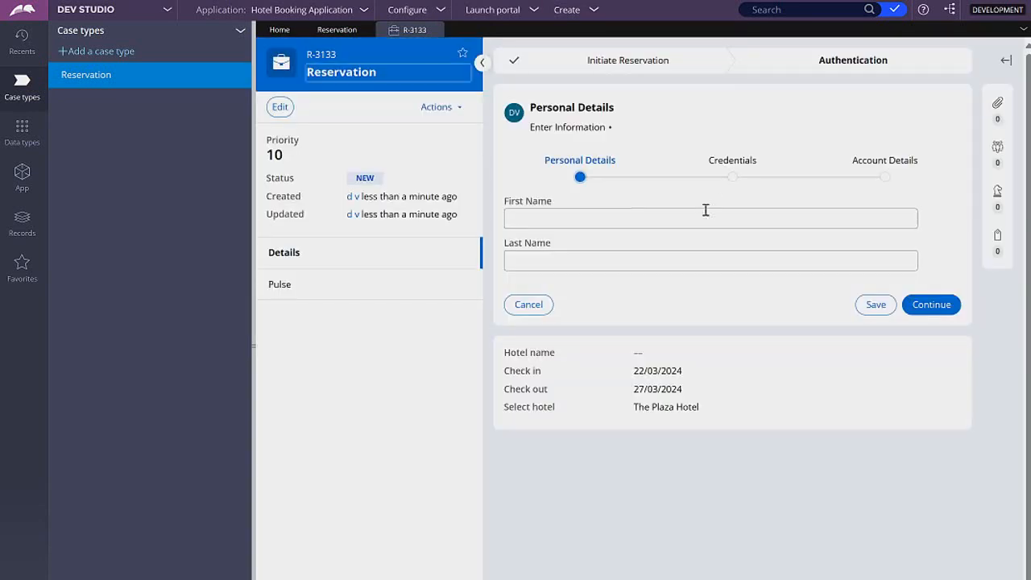
{"action": "left_click", "coordinate": [931, 305]}
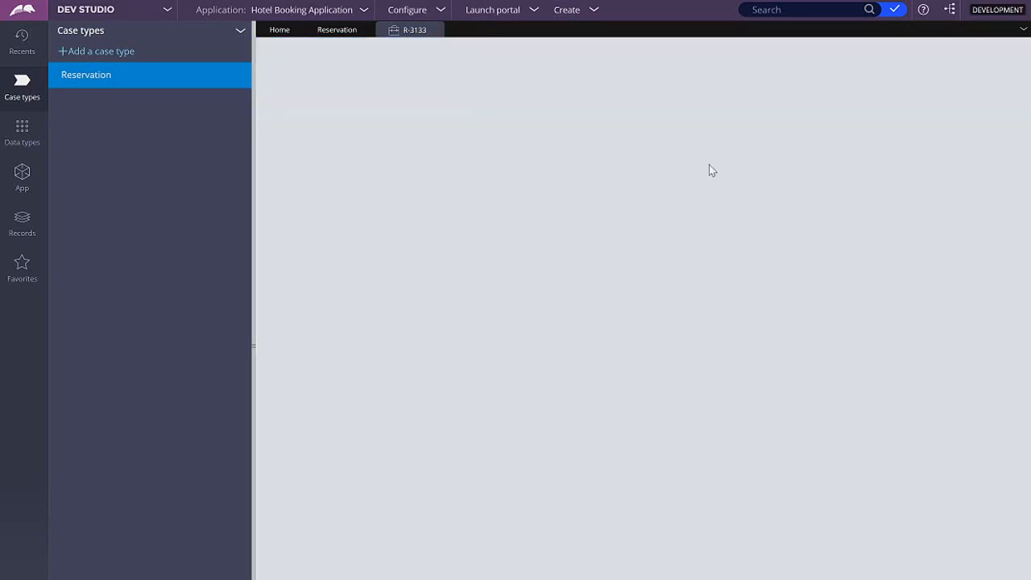
{"action": "left_click", "coordinate": [616, 253]}
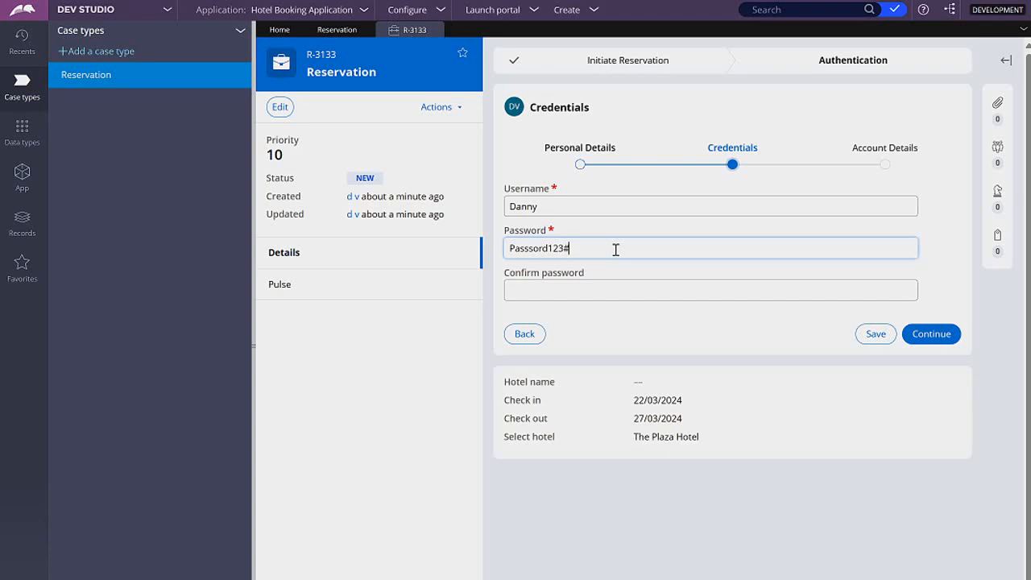
From the Reservation case type, open the Sign Up process flow and the flow action of its Personal Details step.
{"action": "left_click", "coordinate": [336, 31]}
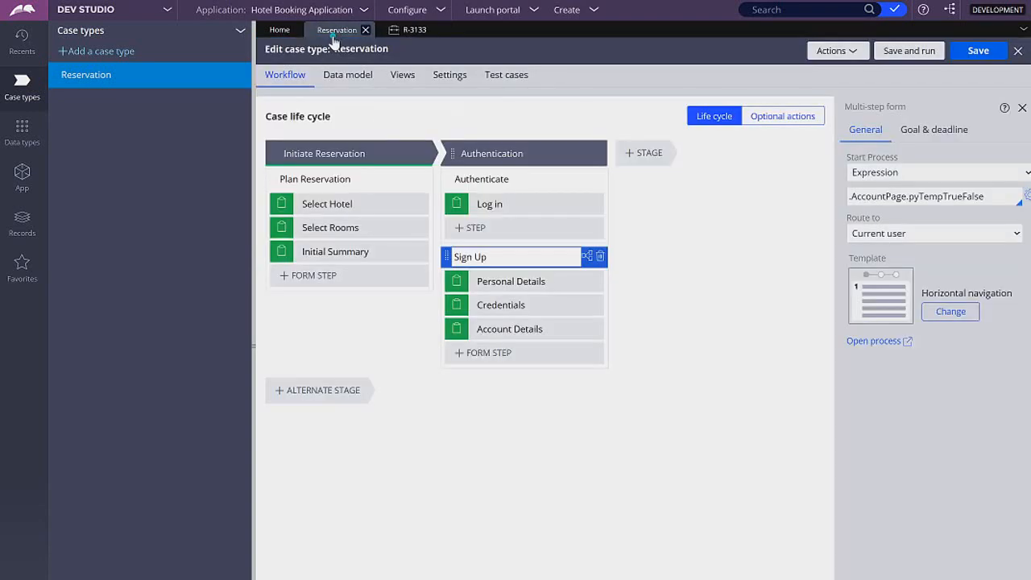
{"action": "left_click", "coordinate": [558, 282]}
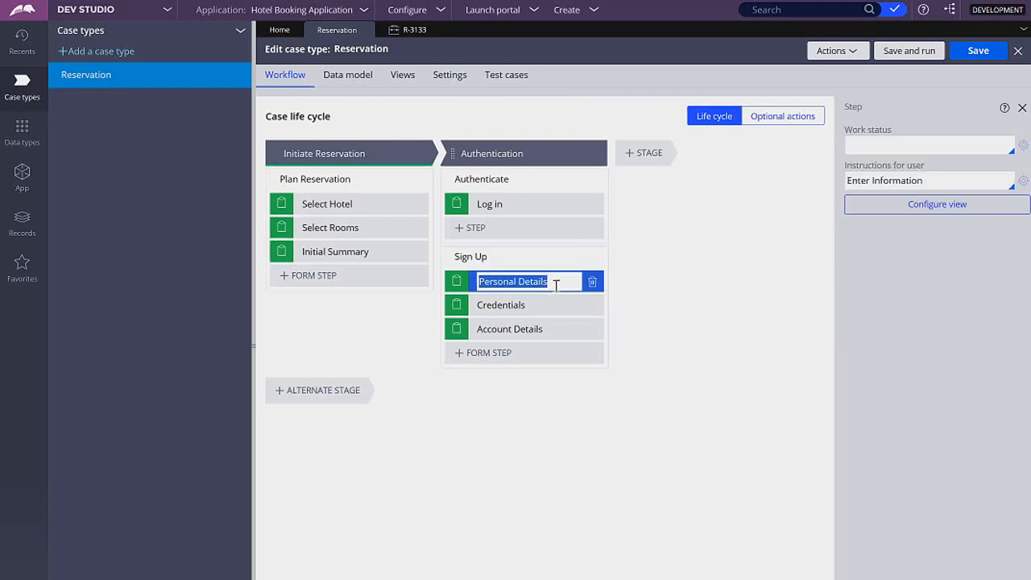
{"action": "left_click", "coordinate": [559, 283]}
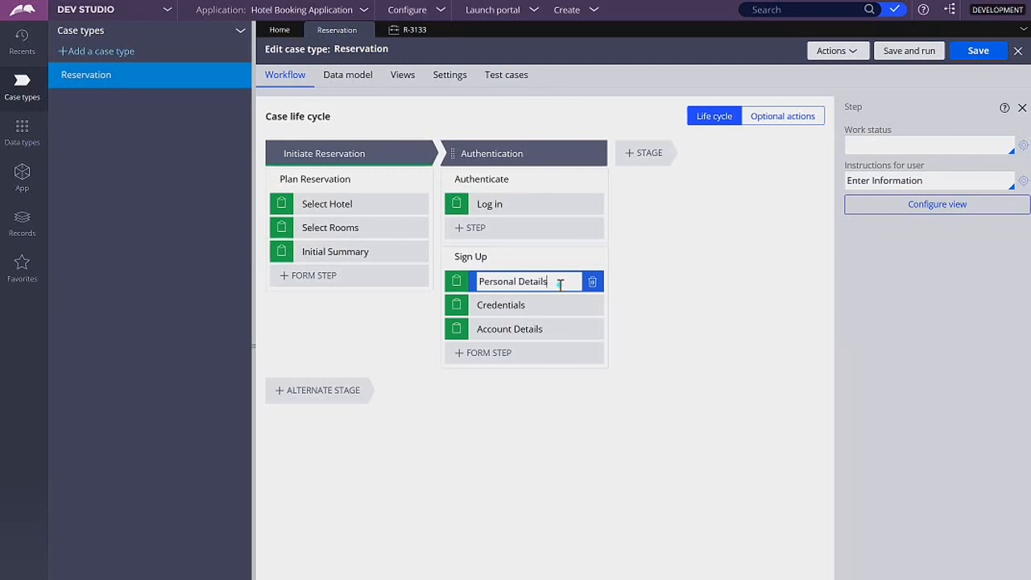
{"action": "left_click", "coordinate": [525, 262]}
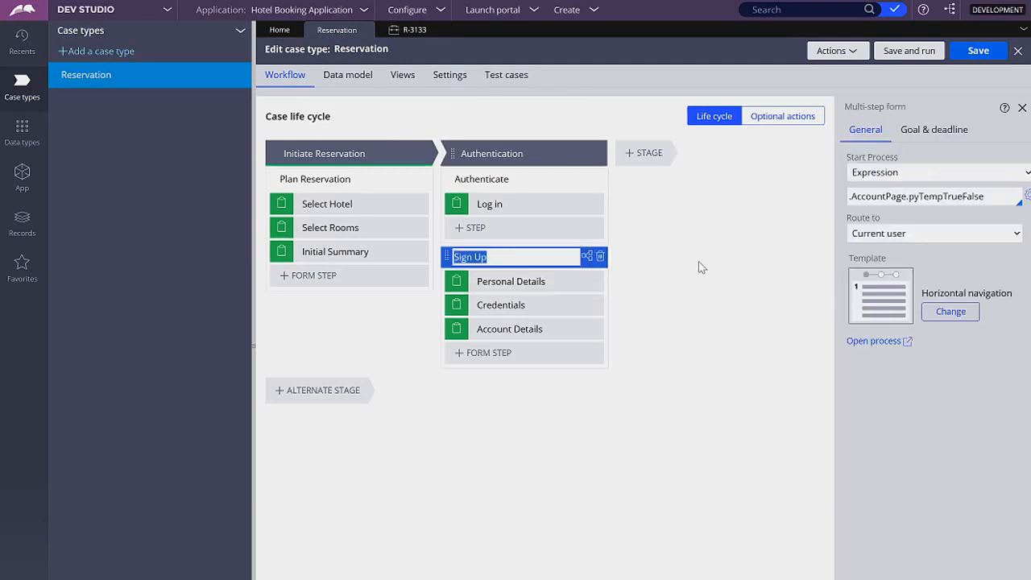
{"action": "left_click", "coordinate": [880, 345]}
{"action": "left_click", "coordinate": [481, 212]}
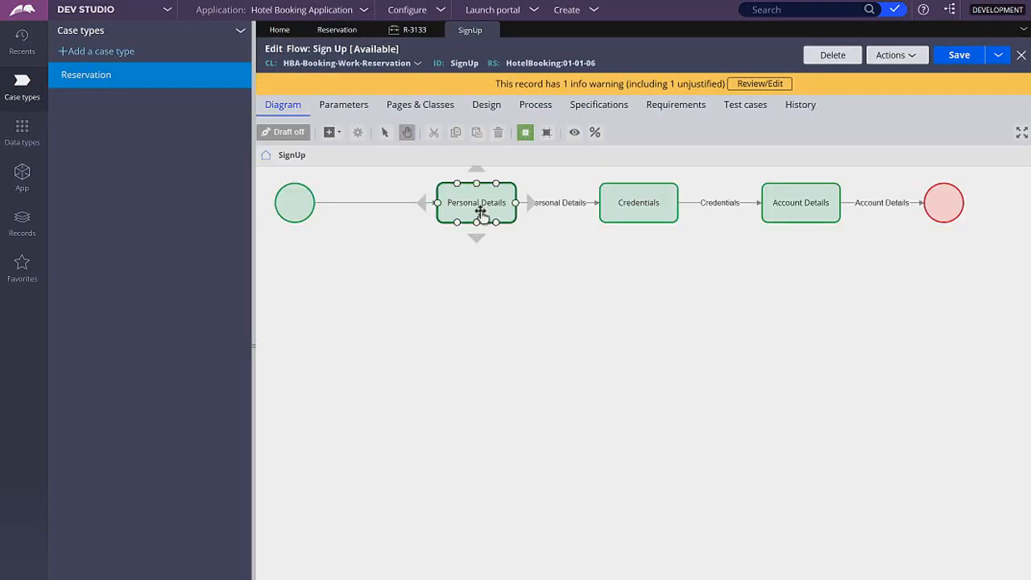
{"action": "right_click", "coordinate": [481, 212]}
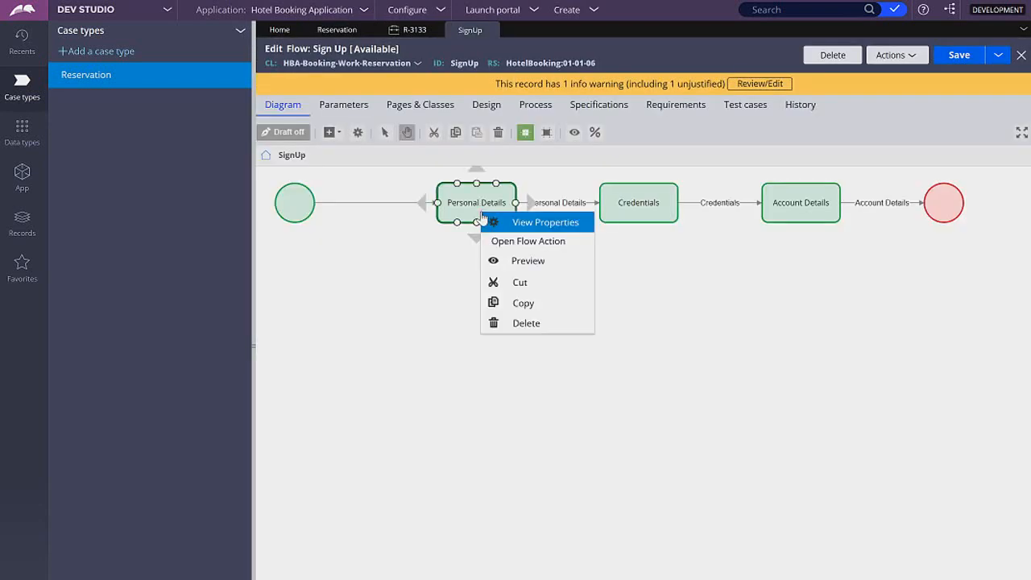
{"action": "left_click", "coordinate": [574, 241]}
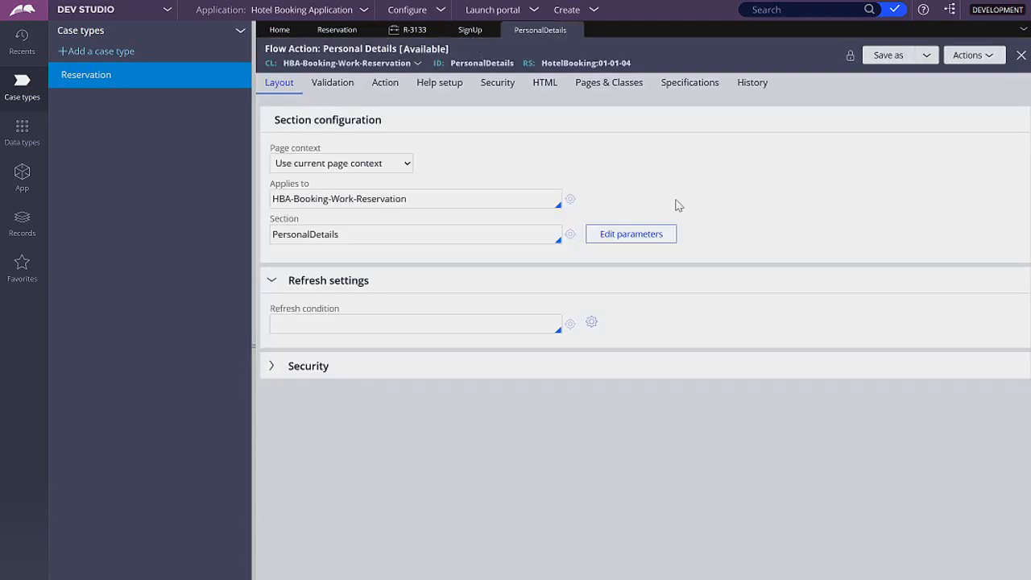
Save the Personal Details flow action as an editable copy in ruleset version HotelBooking:01-01-06.
{"action": "left_click", "coordinate": [889, 55]}
{"action": "left_click", "coordinate": [931, 55]}
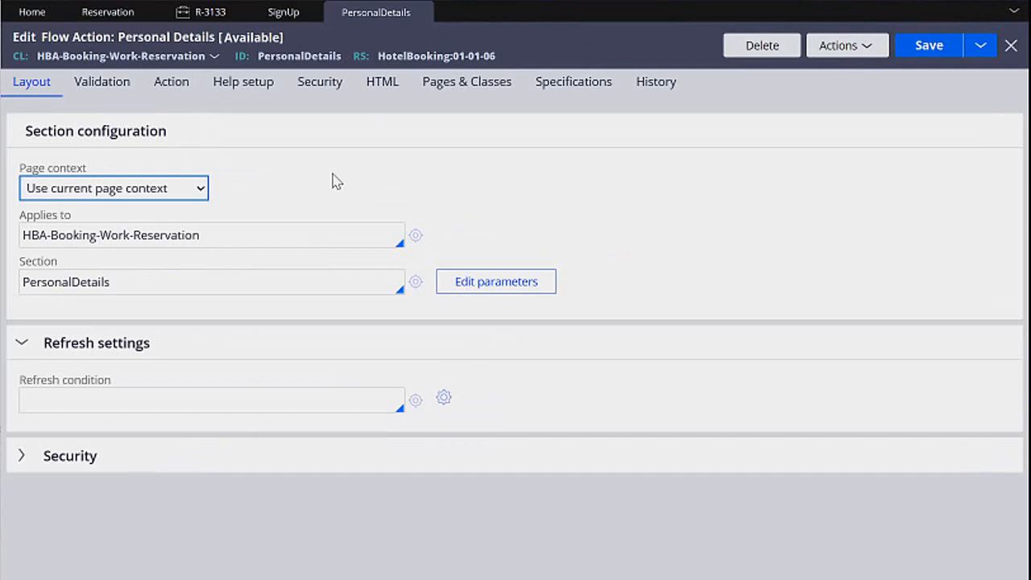
{"action": "left_click", "coordinate": [282, 167]}
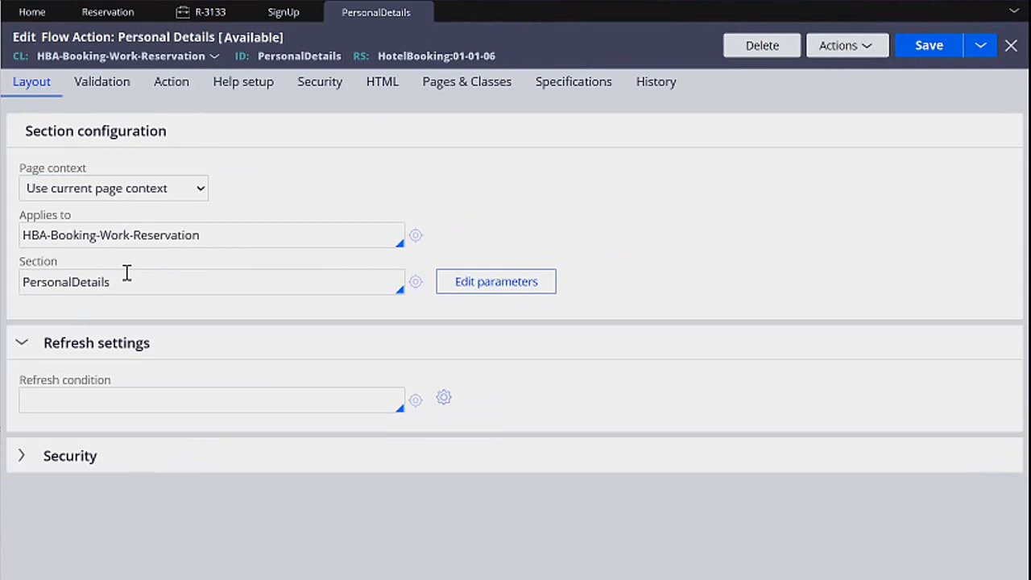
Set the pre-processing data transform of the Personal Details flow action to Clean Account Page.
{"action": "left_click", "coordinate": [121, 94]}
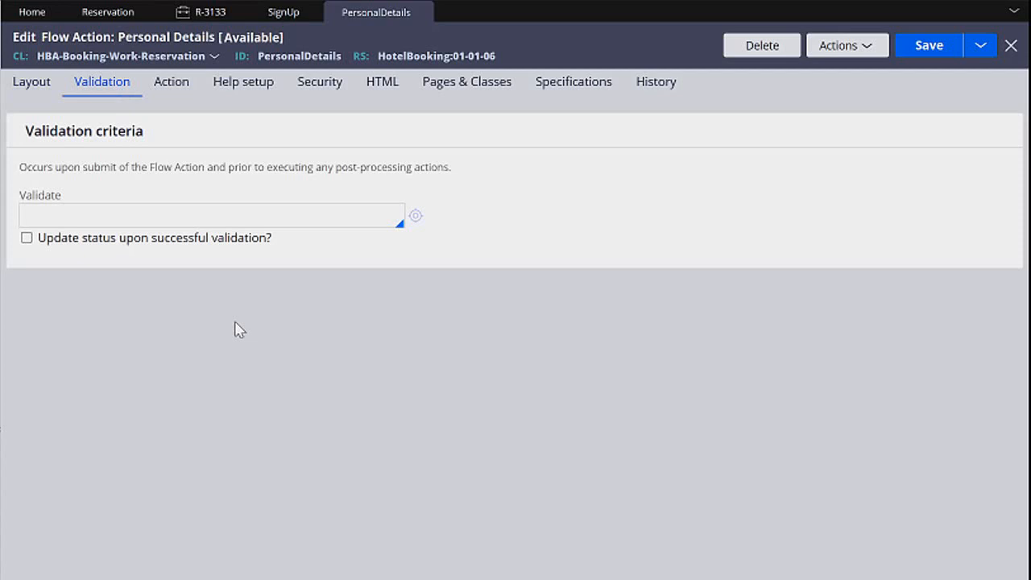
{"action": "left_click", "coordinate": [170, 89]}
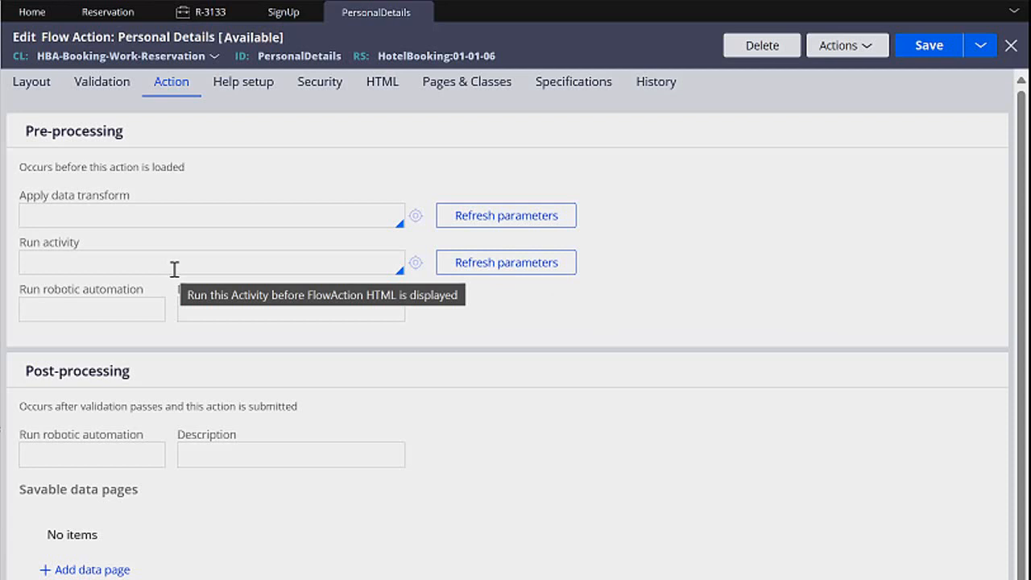
{"action": "left_click", "coordinate": [202, 208]}
{"action": "type", "text": "Clean Acco"}
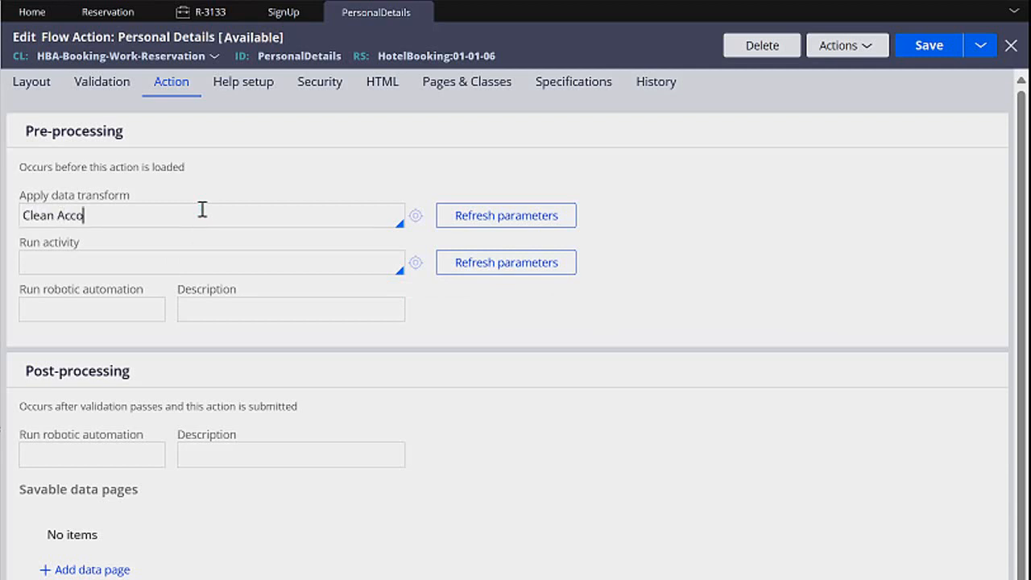
{"action": "type", "text": "unt Page"}
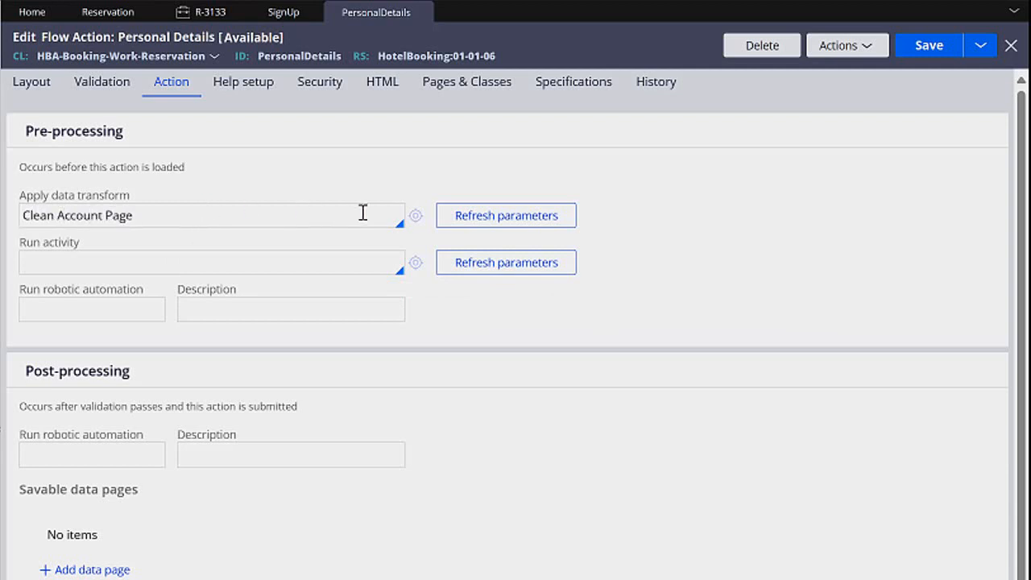
Create the Clean Account Page data transform and make its first row an Update Page action targeting .AccountPage.
{"action": "left_click", "coordinate": [417, 216]}
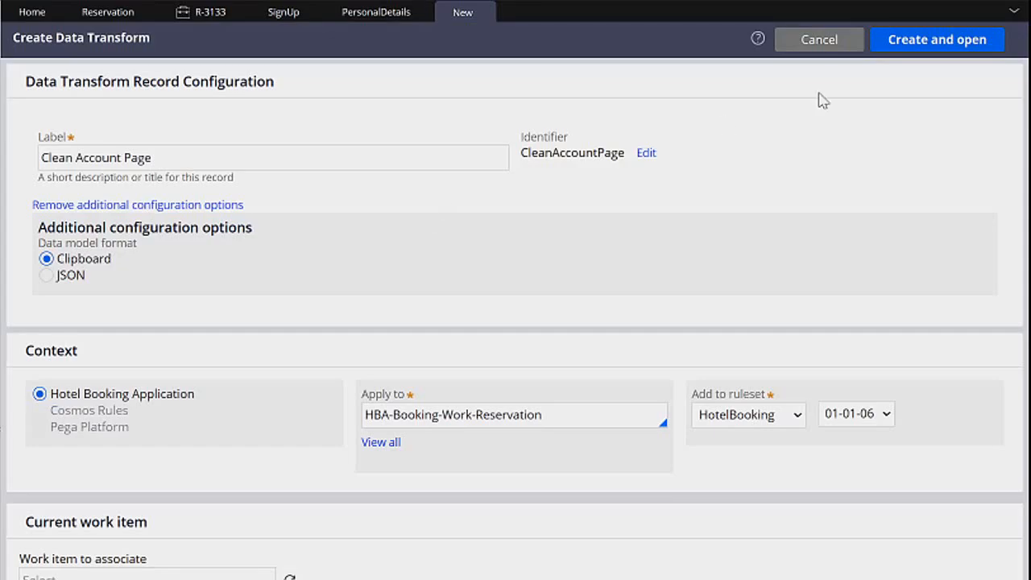
{"action": "left_click", "coordinate": [973, 52]}
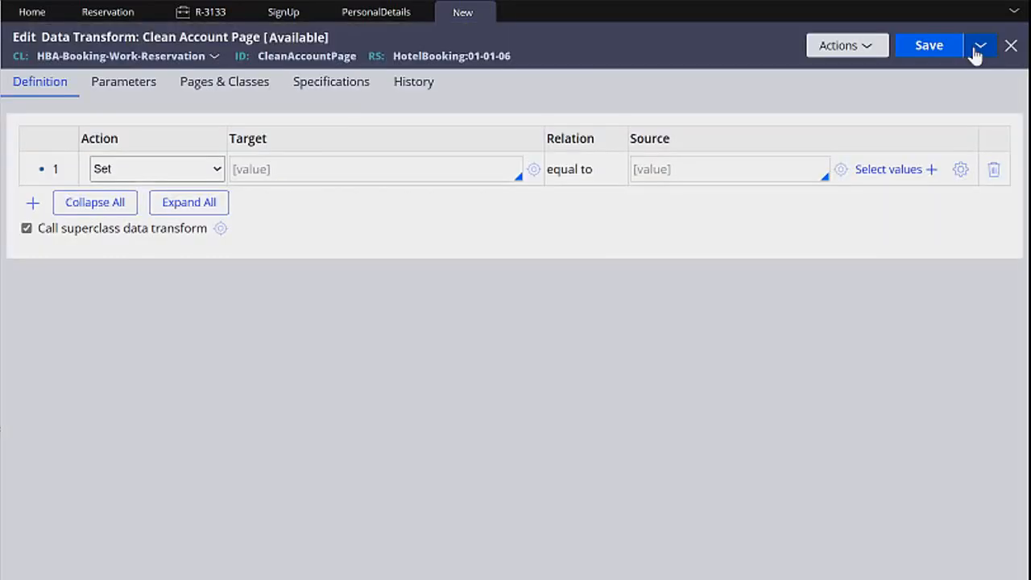
{"action": "left_click", "coordinate": [216, 171]}
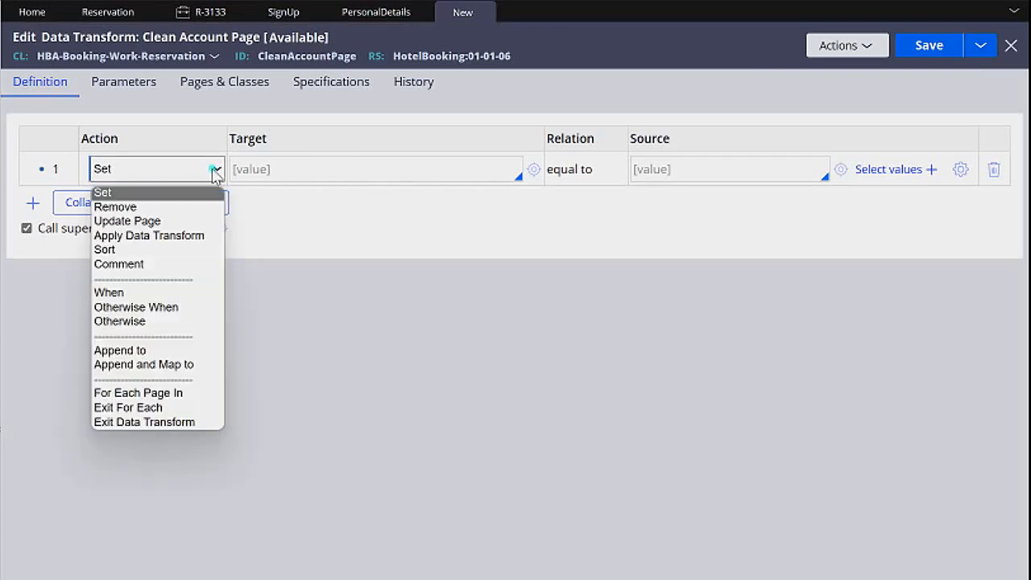
{"action": "left_click", "coordinate": [172, 221]}
{"action": "left_click", "coordinate": [326, 176]}
{"action": "key", "text": "Return"}
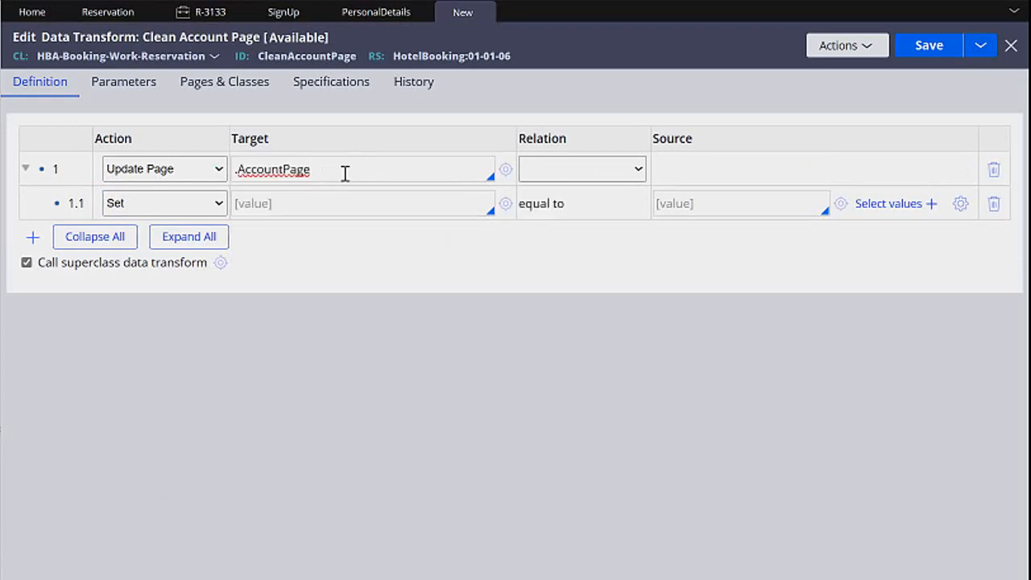
Within the .AccountPage update, set .FirstName and .LastName to the empty string "".
{"action": "left_click", "coordinate": [363, 199]}
{"action": "type", "text": ".FirstName"}
{"action": "key", "text": "Return"}
{"action": "left_click", "coordinate": [748, 206]}
{"action": "type", "text": "\"\""}
{"action": "left_click", "coordinate": [461, 237]}
{"action": "type", "text": ".LastName"}
{"action": "left_click", "coordinate": [727, 248]}
{"action": "type", "text": "\"\""}
{"action": "key", "text": "Return"}
Within the .AccountPage update, set .Password to the empty string "".
{"action": "left_click", "coordinate": [413, 280]}
{"action": "type", "text": "."}
{"action": "key", "text": "Down"}
{"action": "key", "text": "Down"}
{"action": "key", "text": "Down"}
{"action": "key", "text": "Return"}
{"action": "left_click", "coordinate": [688, 271]}
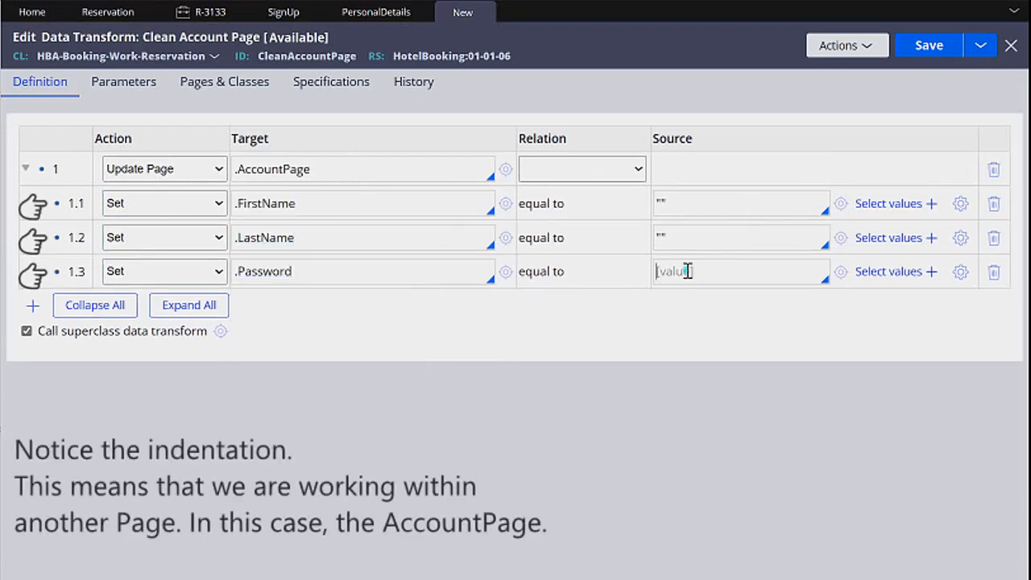
{"action": "type", "text": "\"\""}
Add a nested row to the .AccountPage update that sets .Username to the empty string "".
{"action": "left_click", "coordinate": [33, 305]}
{"action": "left_click", "coordinate": [283, 313]}
{"action": "type", "text": "."}
{"action": "key", "text": "Down"}
{"action": "key", "text": "Down"}
{"action": "key", "text": "Down"}
{"action": "key", "text": "Down"}
{"action": "key", "text": "Return"}
{"action": "left_click", "coordinate": [733, 307]}
{"action": "type", "text": "\"\""}
{"action": "key", "text": "Return"}
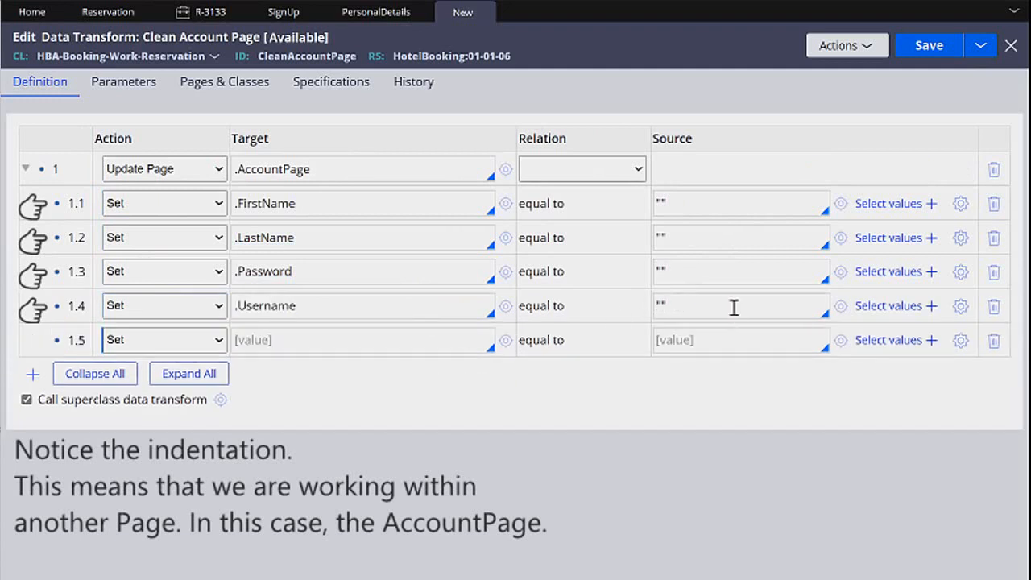
Make nested row 1.5 a Remove action targeting .pyTempText.
{"action": "left_click", "coordinate": [411, 331]}
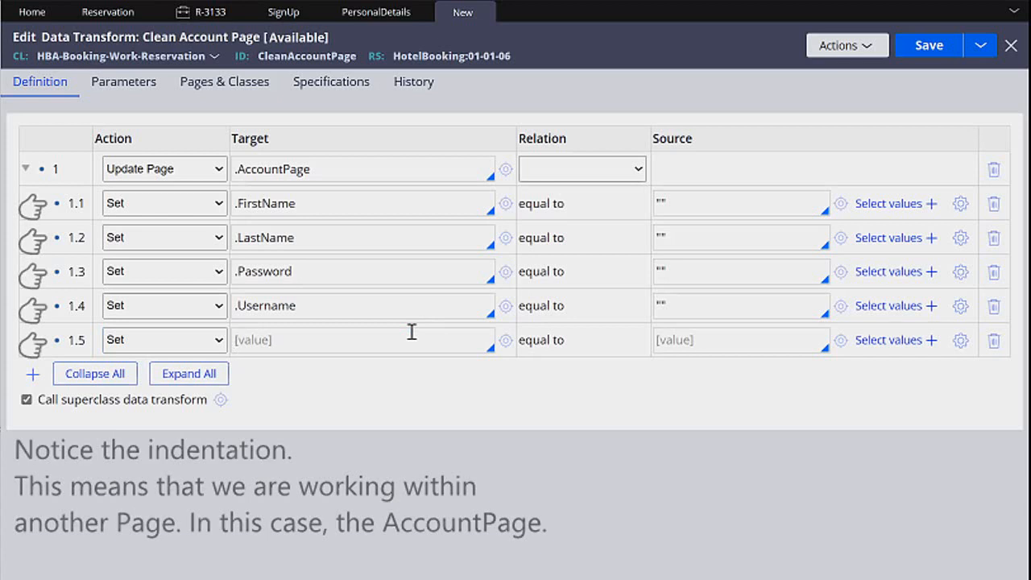
{"action": "left_click", "coordinate": [216, 339]}
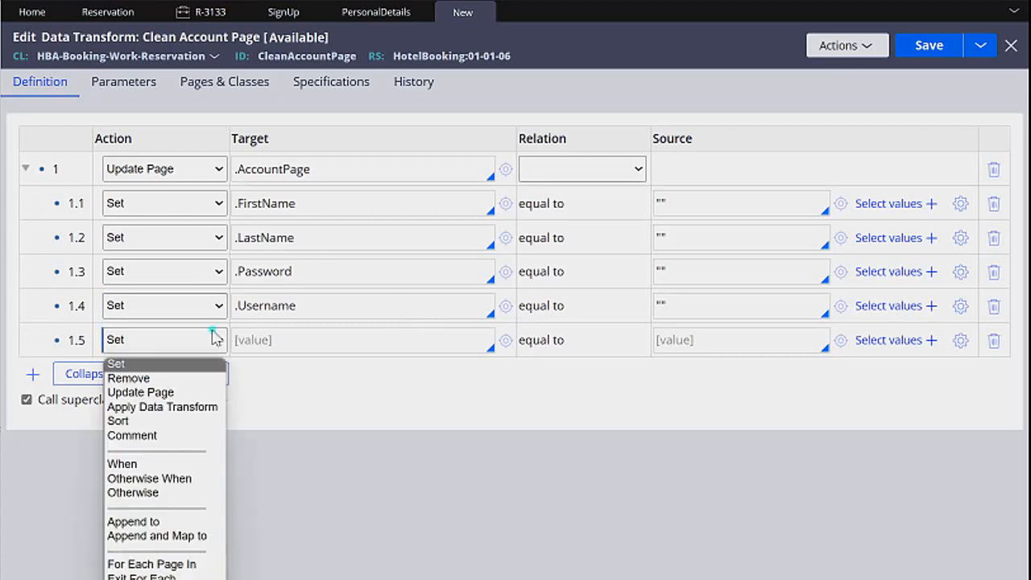
{"action": "left_click", "coordinate": [198, 375]}
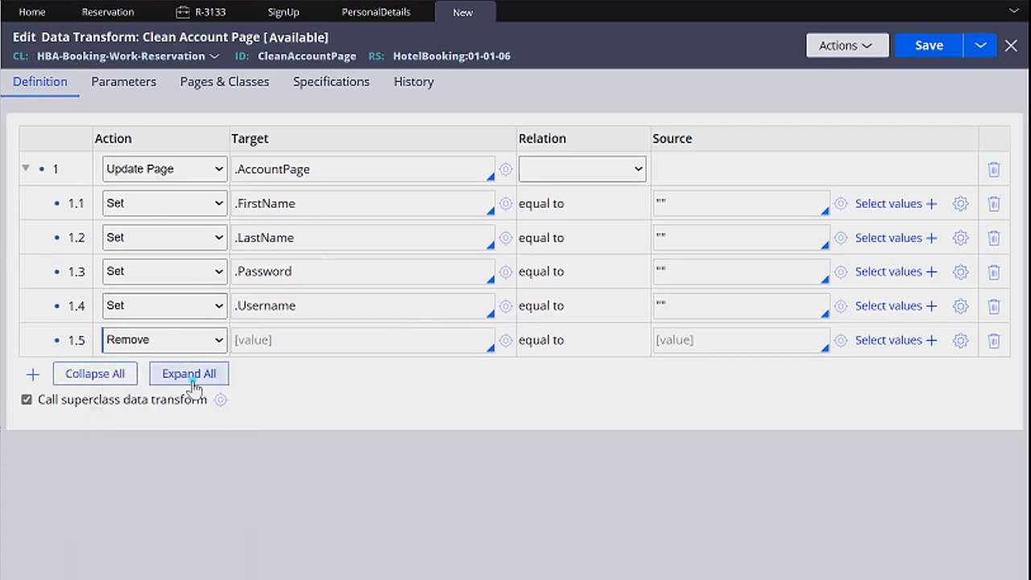
{"action": "left_click", "coordinate": [374, 346]}
{"action": "type", "text": ".pytRe"}
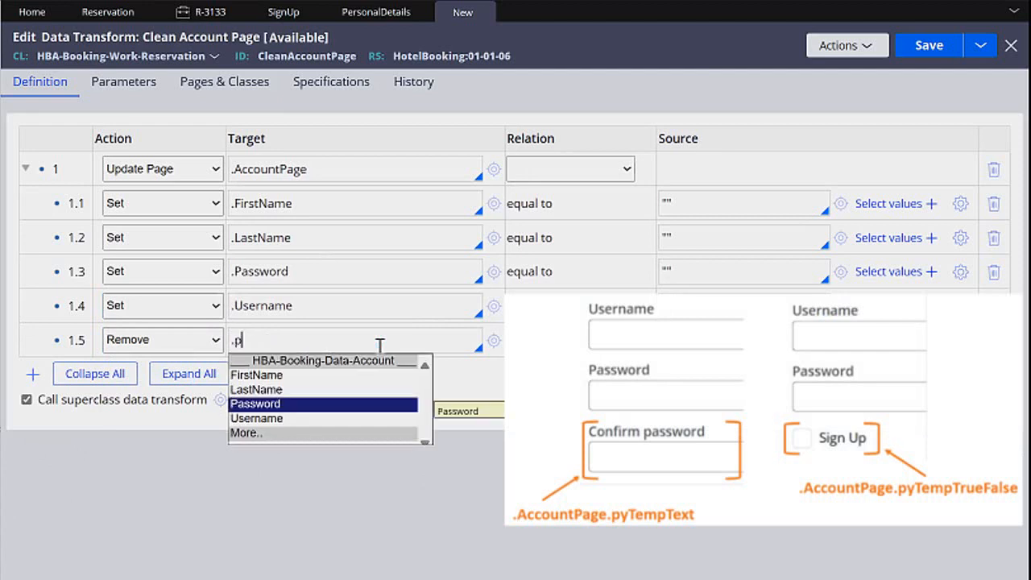
{"action": "key", "text": "BackSpace"}
{"action": "key", "text": "BackSpace"}
{"action": "key", "text": "BackSpace"}
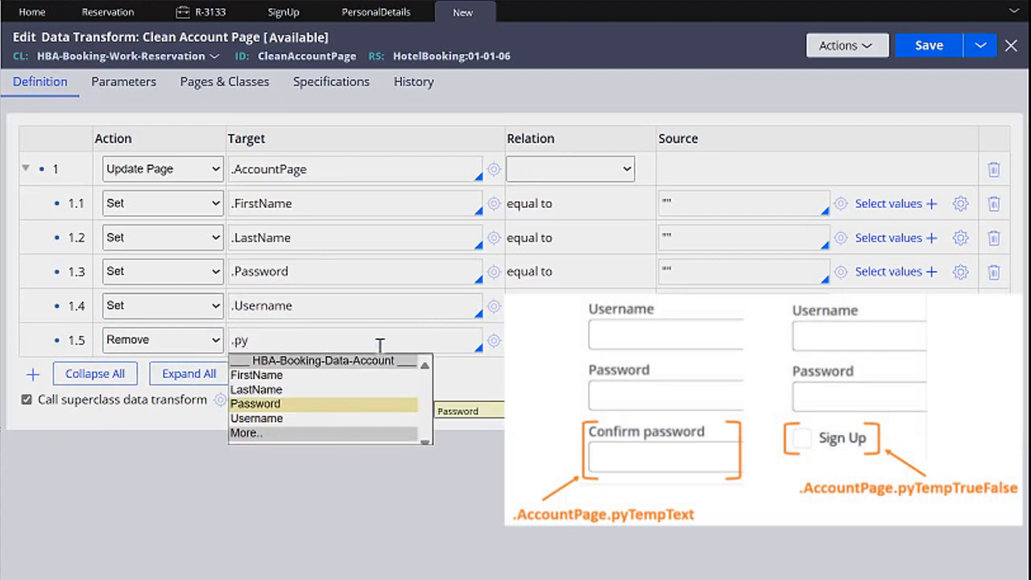
{"action": "type", "text": "TempText"}
{"action": "key", "text": "Return"}
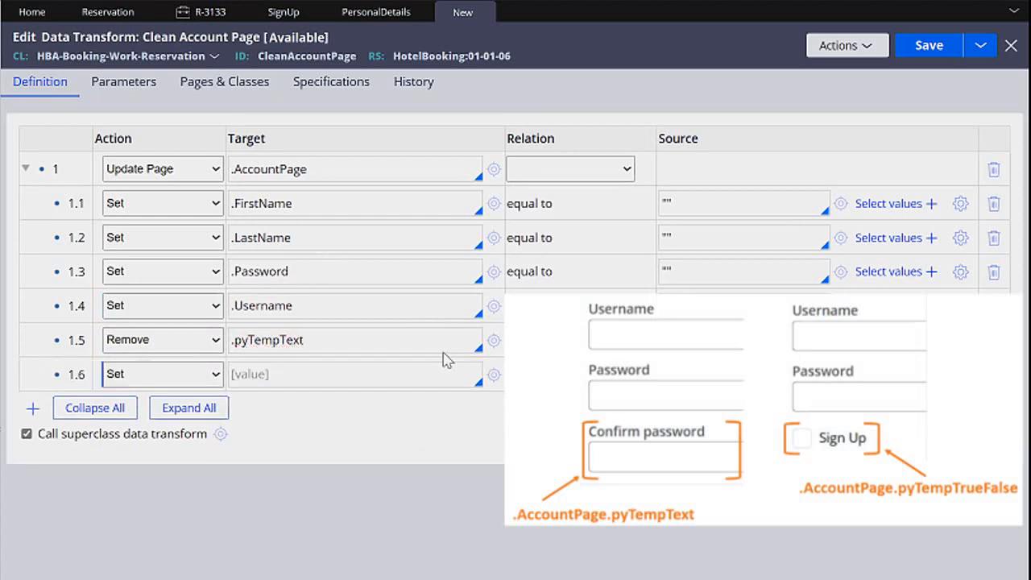
Make nested row 1.6 a Remove action targeting .pyTempTrueFalse, and save the data transform.
{"action": "left_click", "coordinate": [180, 372]}
{"action": "left_click", "coordinate": [185, 414]}
{"action": "left_click", "coordinate": [292, 369]}
{"action": "type", "text": ".p"}
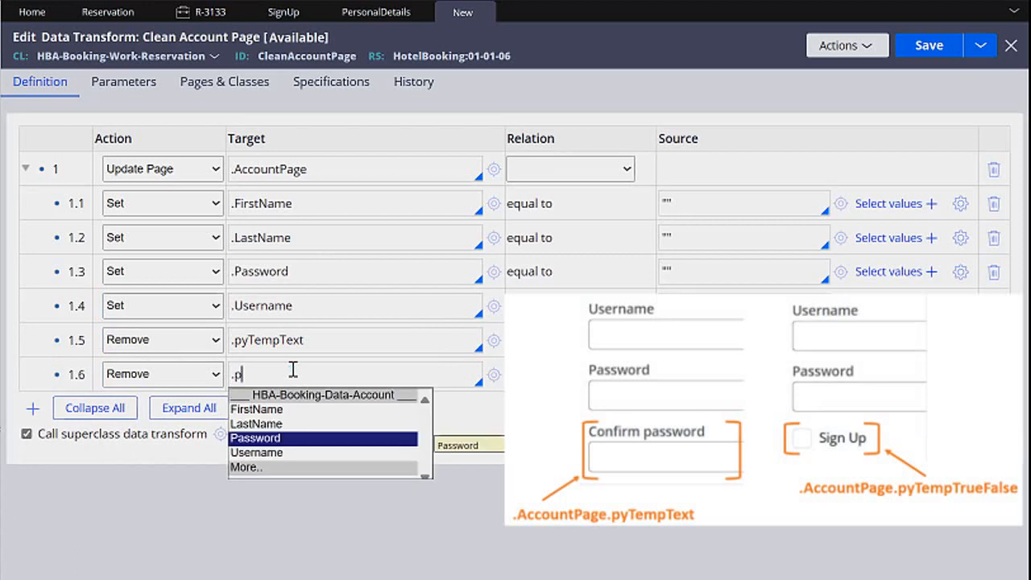
{"action": "type", "text": "yTempTeueFalse"}
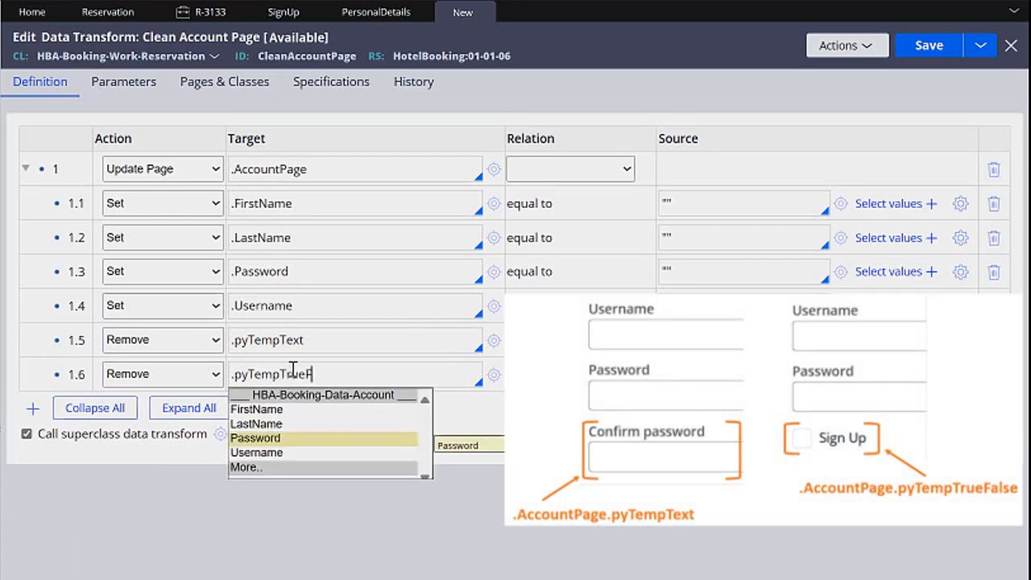
{"action": "key", "text": "Tab"}
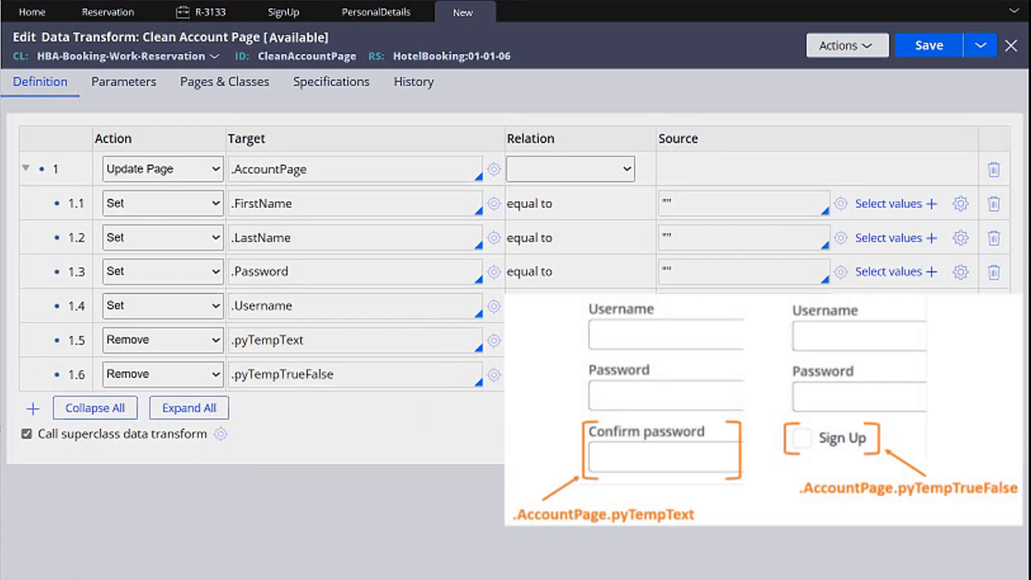
{"action": "left_click", "coordinate": [931, 48]}
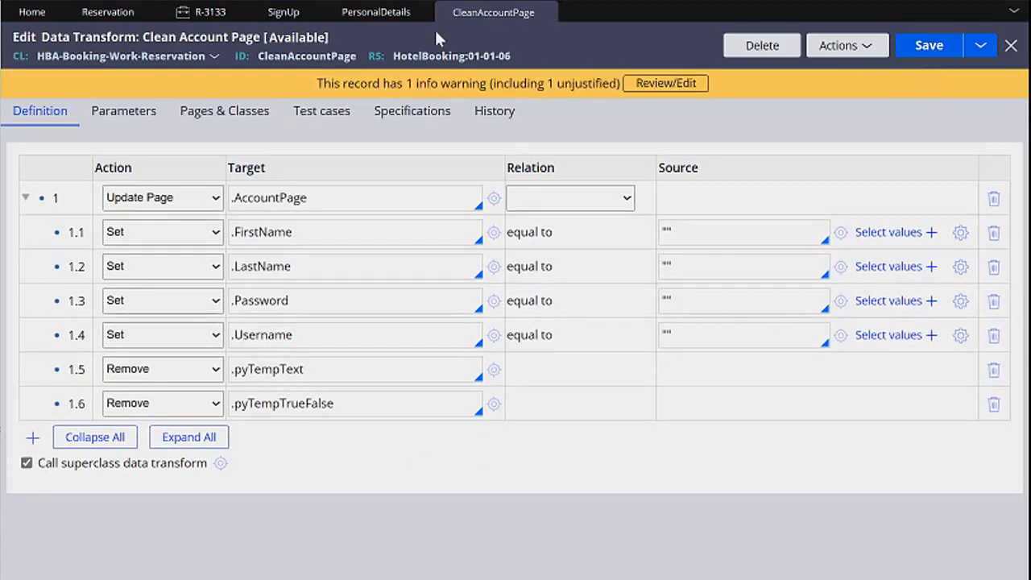
In the Personal Details flow action, reselect CleanAccountPage as the pre-processing data transform and save the rule.
{"action": "left_click", "coordinate": [364, 15]}
{"action": "left_click", "coordinate": [285, 215]}
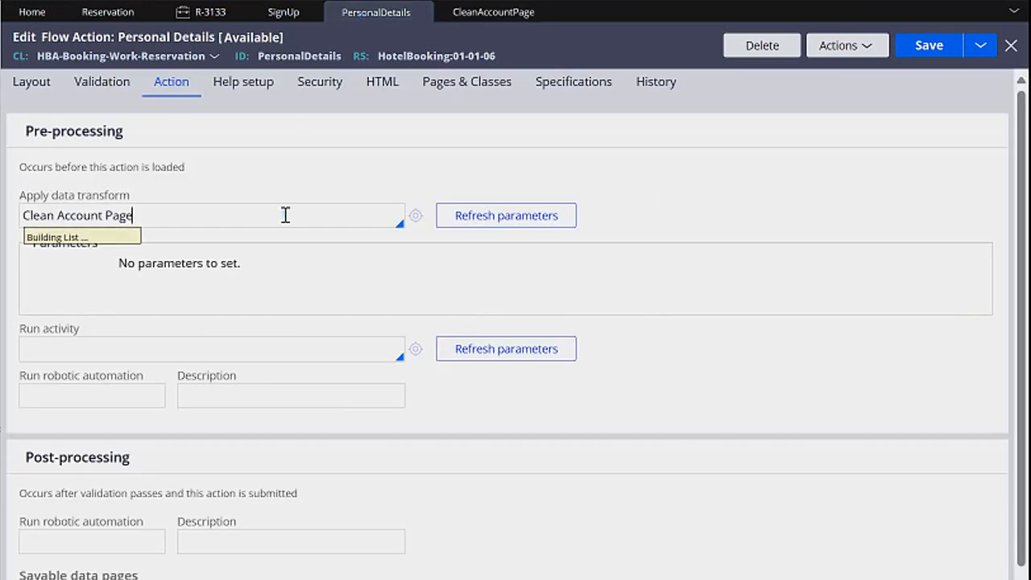
{"action": "key", "text": "Down"}
{"action": "key", "text": "Return"}
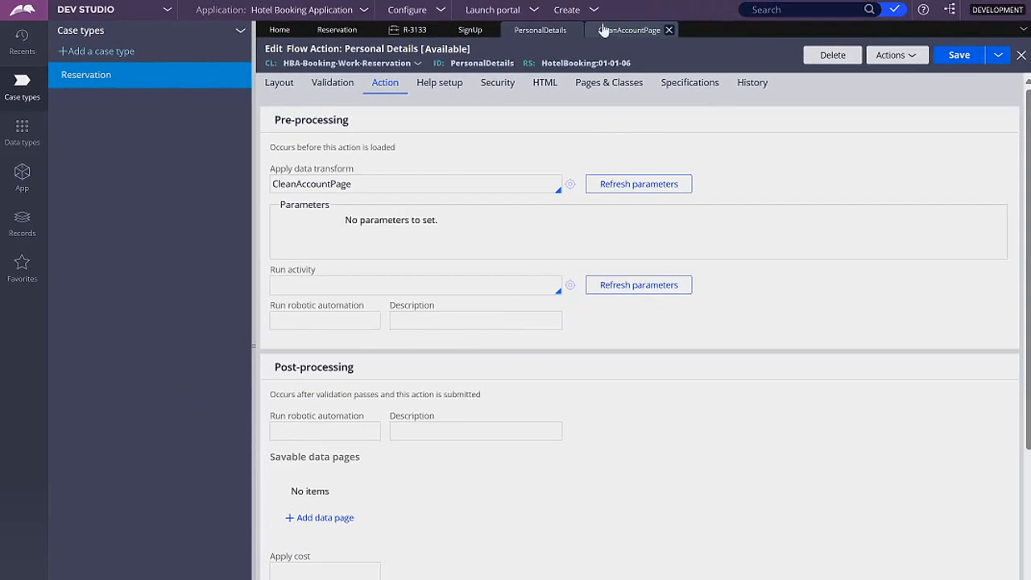
Create a new Reservation case to test the changes.
{"action": "left_click", "coordinate": [593, 10]}
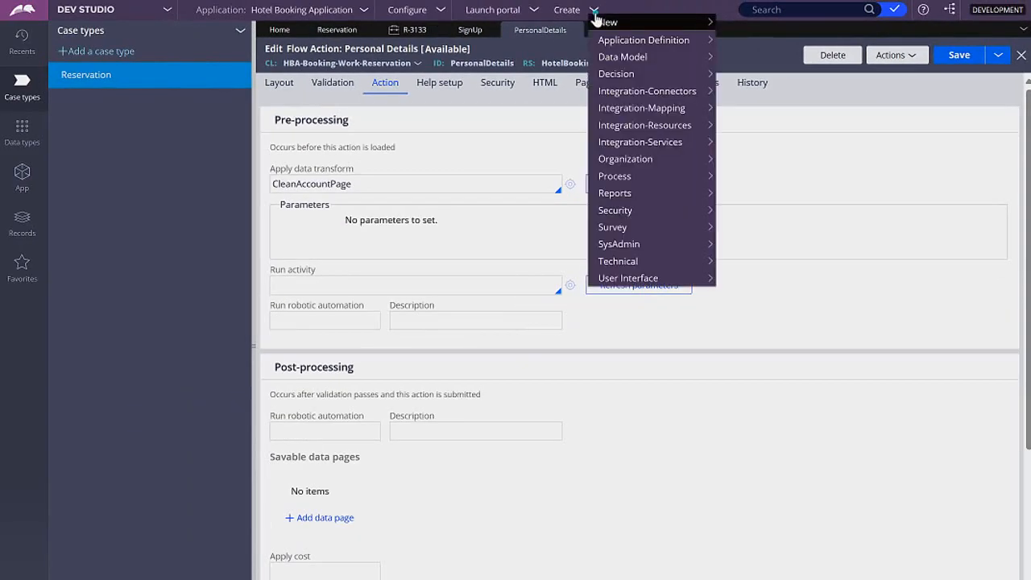
{"action": "mouse_move", "coordinate": [612, 21]}
{"action": "left_click", "coordinate": [764, 24]}
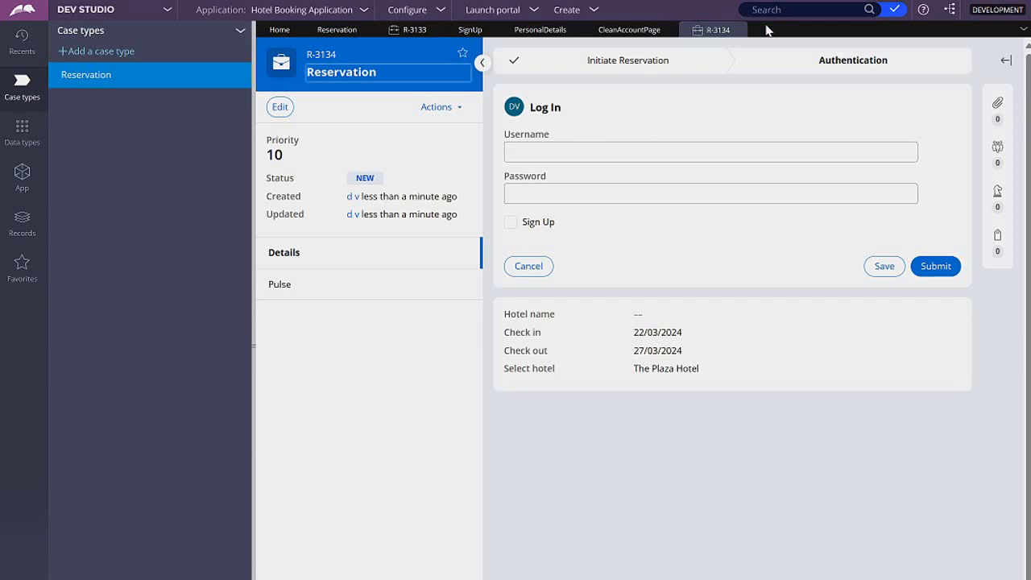
Fill in the Log In form with a username and password, select Sign Up and submit it.
{"action": "left_click", "coordinate": [606, 149]}
{"action": "type", "text": "Danny"}
{"action": "key", "text": "Tab"}
{"action": "type", "text": "Pass123#"}
{"action": "left_click", "coordinate": [512, 223]}
{"action": "left_click", "coordinate": [935, 266]}
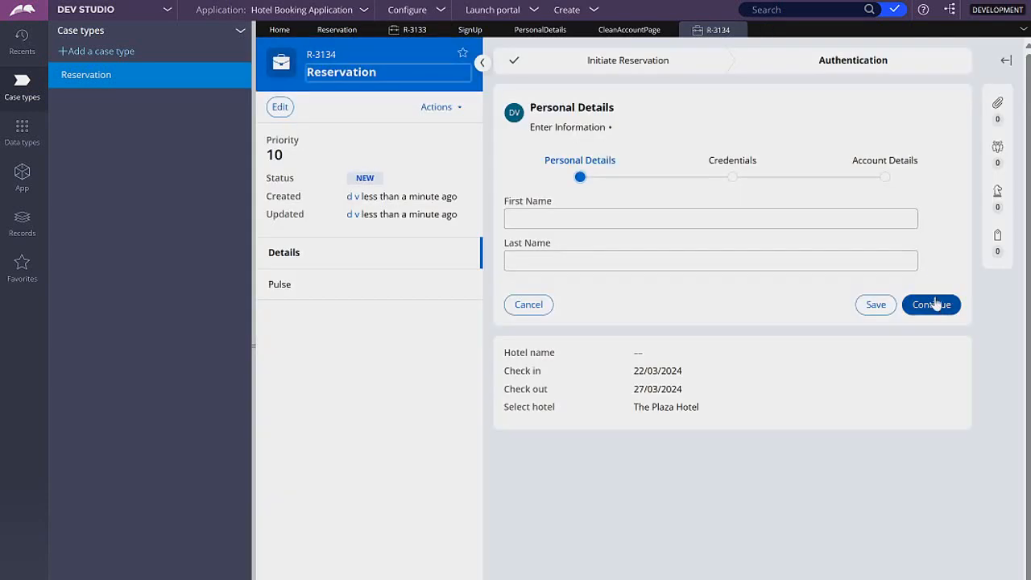
{"action": "left_click", "coordinate": [935, 306]}
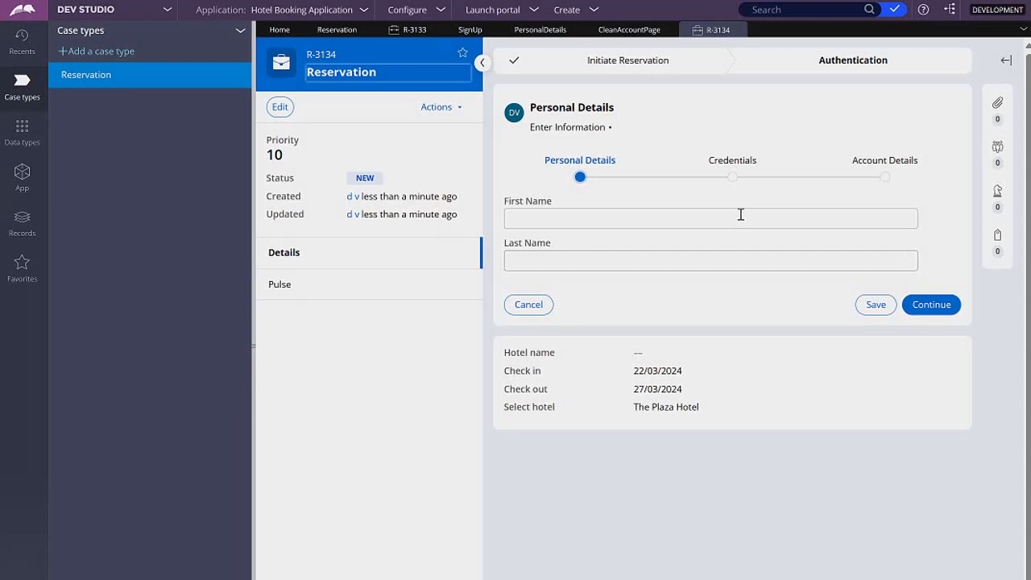
From the Reservation case type, return to the Sign Up flow and open the flow action of its Account Details step.
{"action": "left_click", "coordinate": [345, 30]}
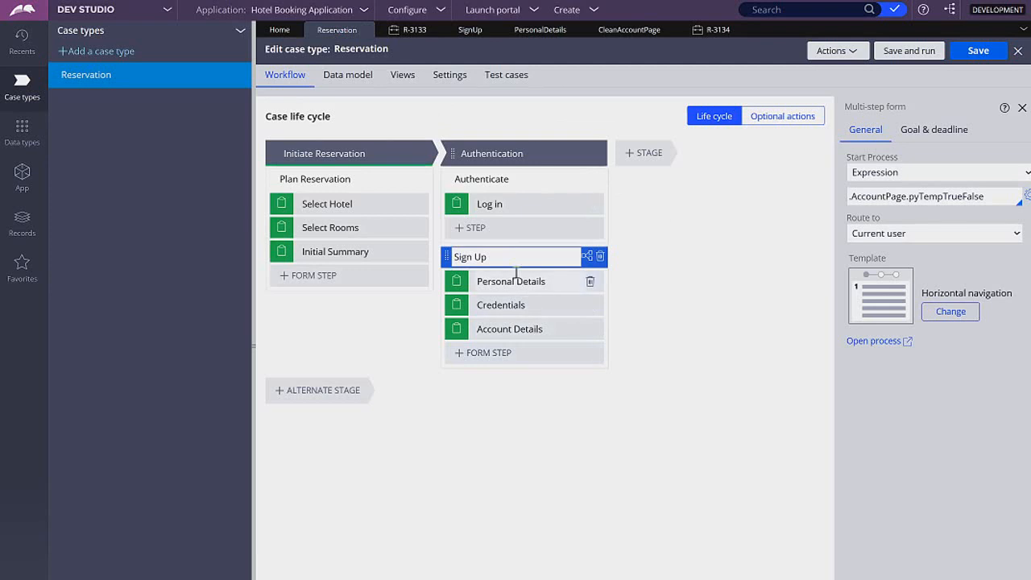
{"action": "left_click", "coordinate": [513, 256]}
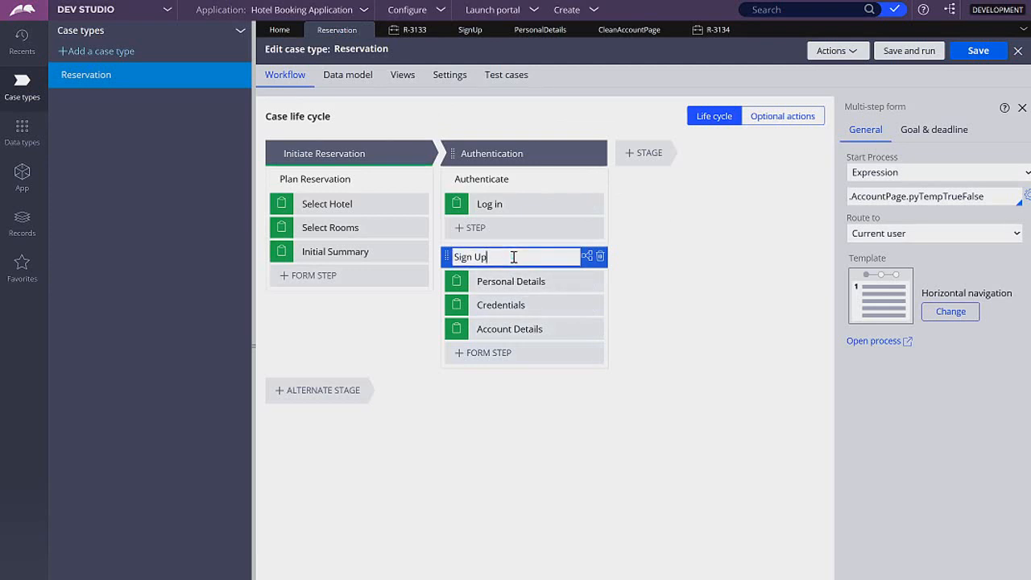
{"action": "left_click", "coordinate": [478, 40]}
{"action": "left_click", "coordinate": [797, 203]}
{"action": "right_click", "coordinate": [785, 205]}
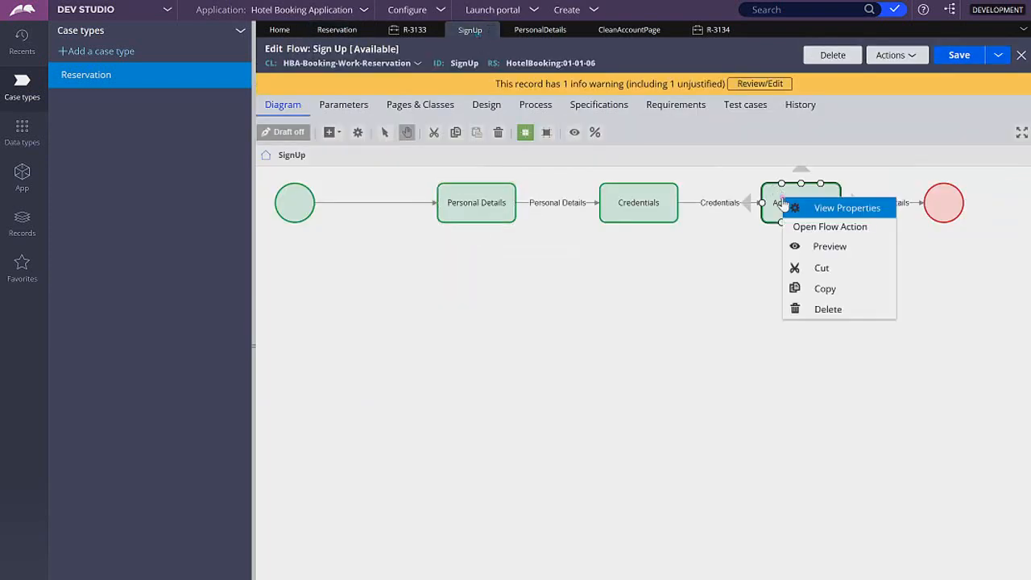
{"action": "left_click", "coordinate": [812, 226]}
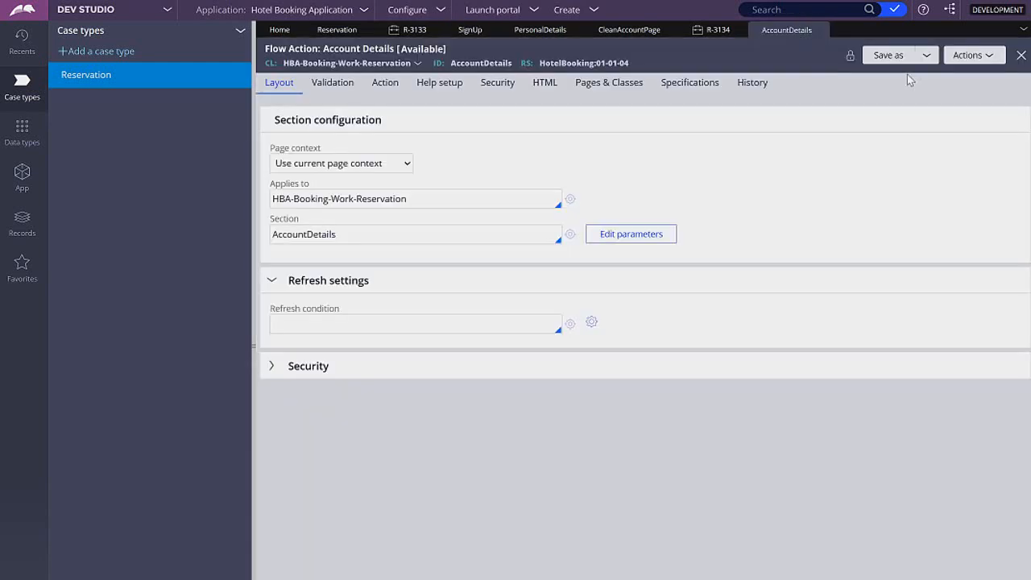
Save the Account Details flow action as an editable copy in ruleset version HotelBooking:01-01-06.
{"action": "left_click", "coordinate": [896, 53]}
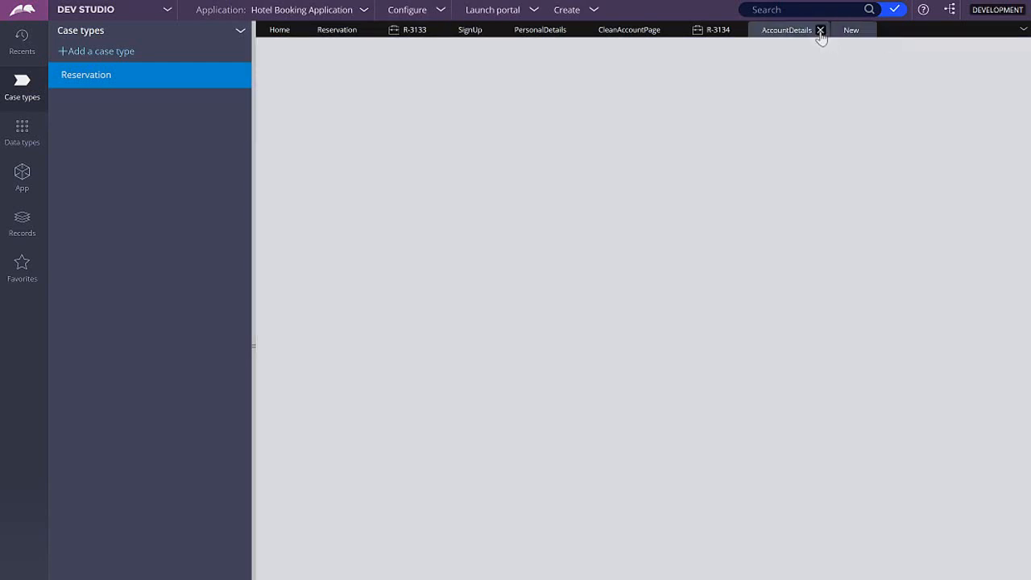
{"action": "left_click", "coordinate": [821, 32]}
{"action": "left_click", "coordinate": [938, 53]}
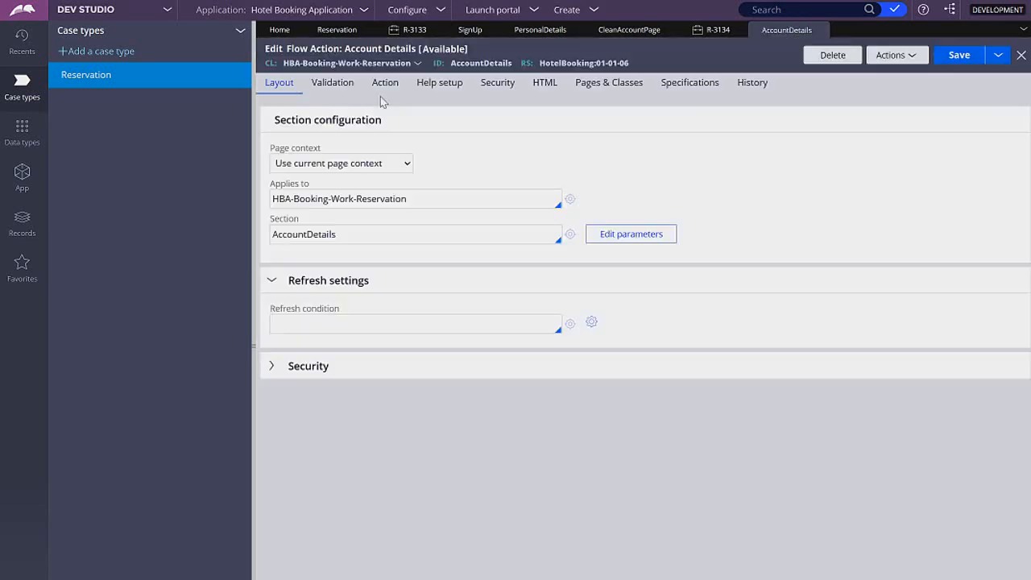
Set the post-processing data transform of the Account Details flow action to CleanAccountPage.
{"action": "left_click", "coordinate": [340, 84]}
{"action": "left_click", "coordinate": [383, 86]}
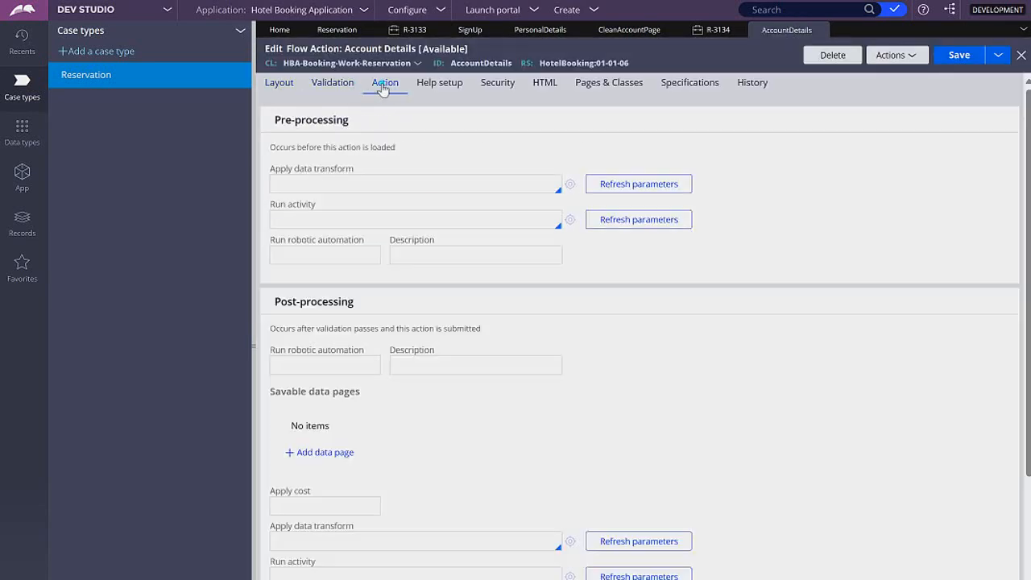
{"action": "scroll", "coordinate": [351, 211], "scroll_direction": "down", "scroll_amount": 3}
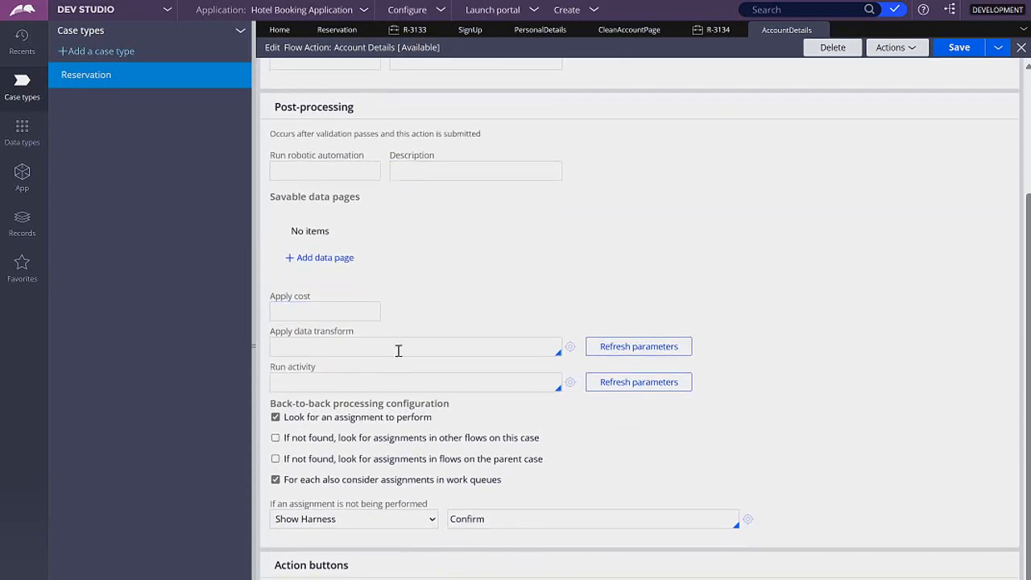
{"action": "left_click", "coordinate": [421, 348]}
{"action": "key", "text": "Down"}
{"action": "key", "text": "Down"}
{"action": "key", "text": "Return"}
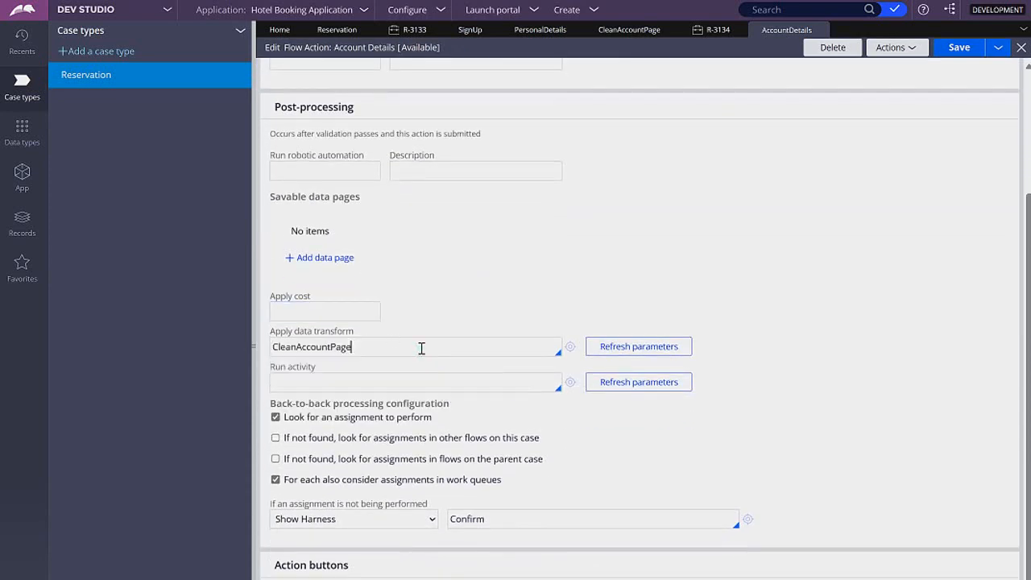
{"action": "scroll", "coordinate": [421, 348], "scroll_direction": "up", "scroll_amount": 3}
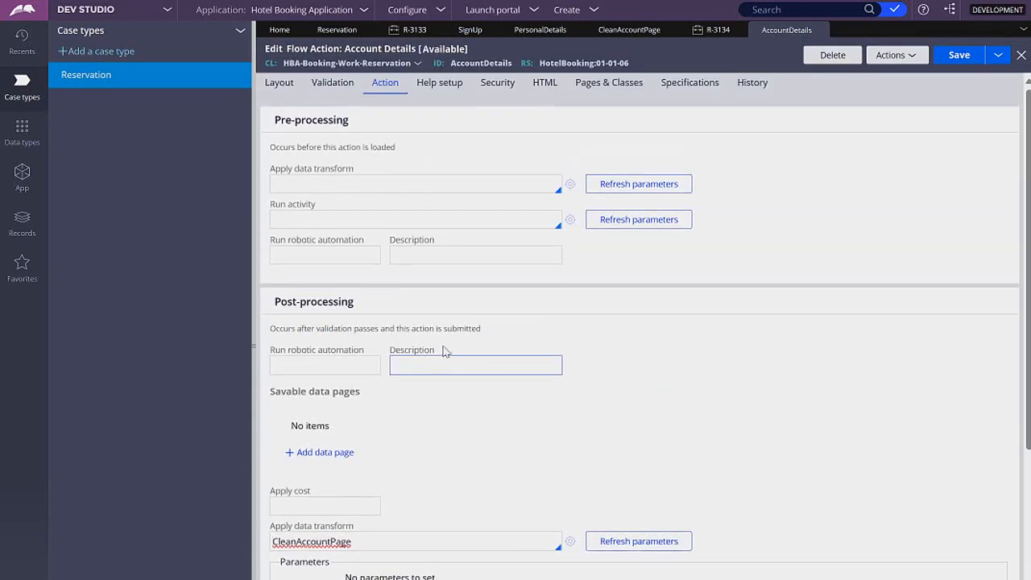
In the test Reservation case, enter the first and last name under Personal Details and continue.
{"action": "left_click", "coordinate": [717, 29]}
{"action": "left_click", "coordinate": [547, 212]}
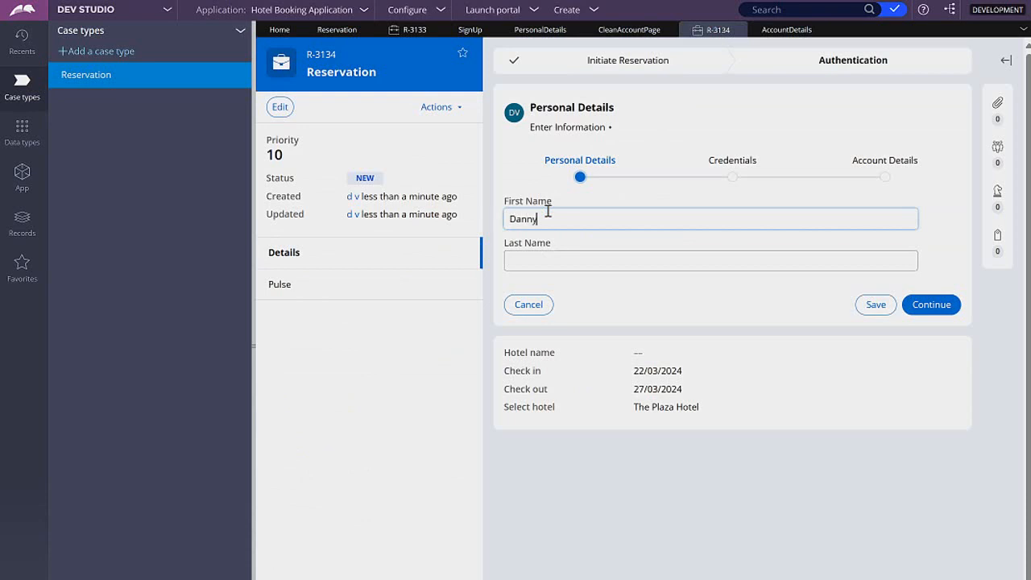
{"action": "key", "text": "Tab"}
{"action": "left_click", "coordinate": [959, 309]}
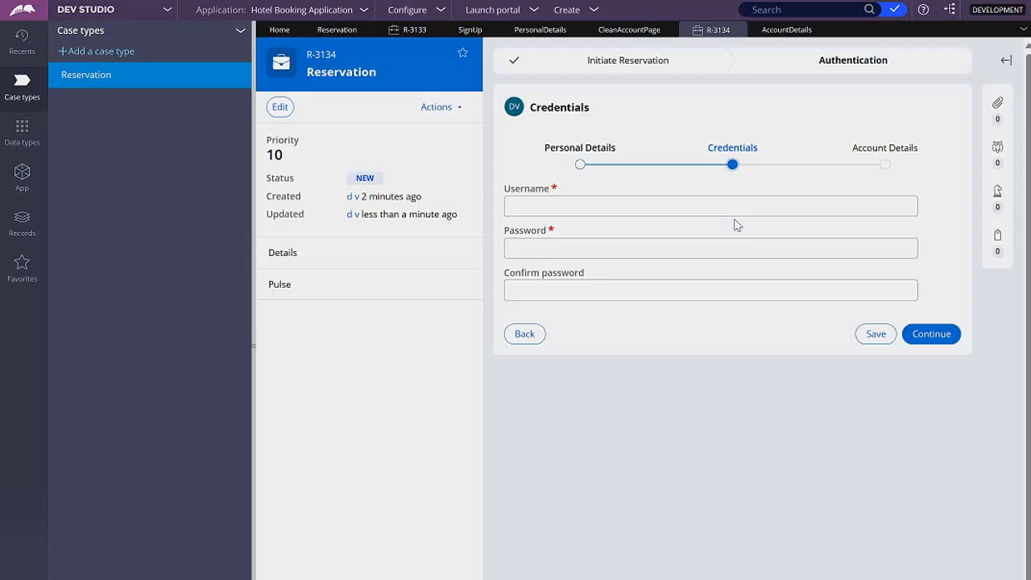
Enter the username, password and matching password confirmation under Credentials, and continue to Account Details.
{"action": "left_click", "coordinate": [727, 212]}
{"action": "type", "text": "Dan"}
{"action": "key", "text": "Tab"}
{"action": "type", "text": "Password123#"}
{"action": "key", "text": "ctrl+a"}
{"action": "key", "text": "ctrl+c"}
{"action": "key", "text": "Tab"}
{"action": "key", "text": "ctrl+v"}
{"action": "left_click", "coordinate": [922, 334]}
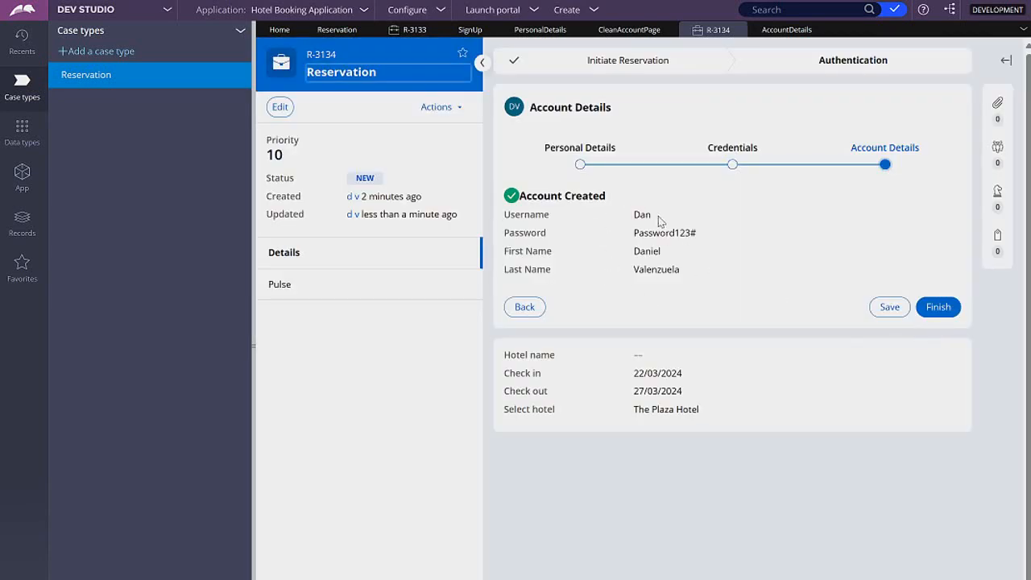
Finish the Account Details assignment and inspect pyWorkPage.AccountPage in the Clipboard viewer.
{"action": "left_click", "coordinate": [940, 312]}
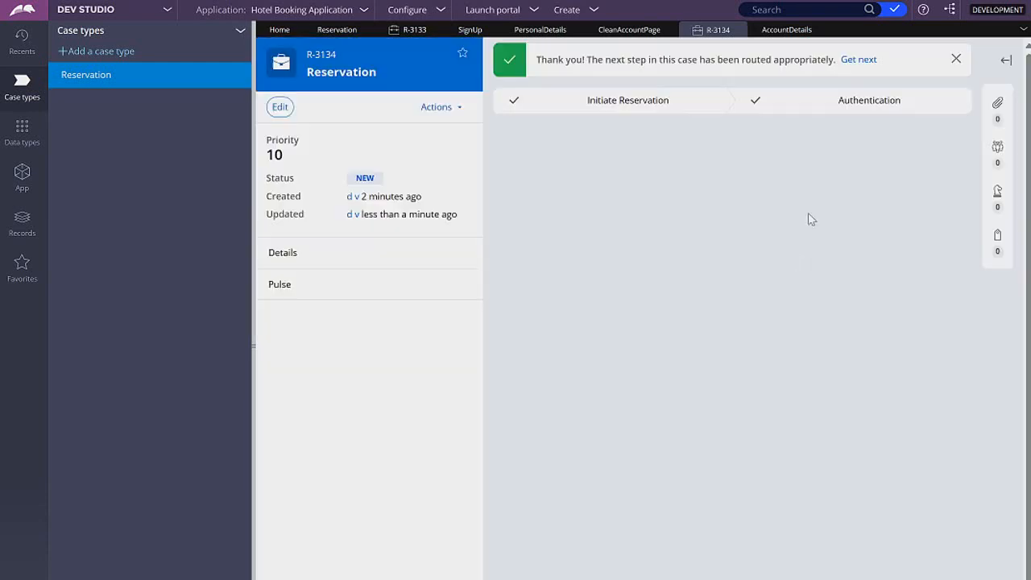
{"action": "scroll", "coordinate": [778, 492], "scroll_direction": "down", "scroll_amount": 2}
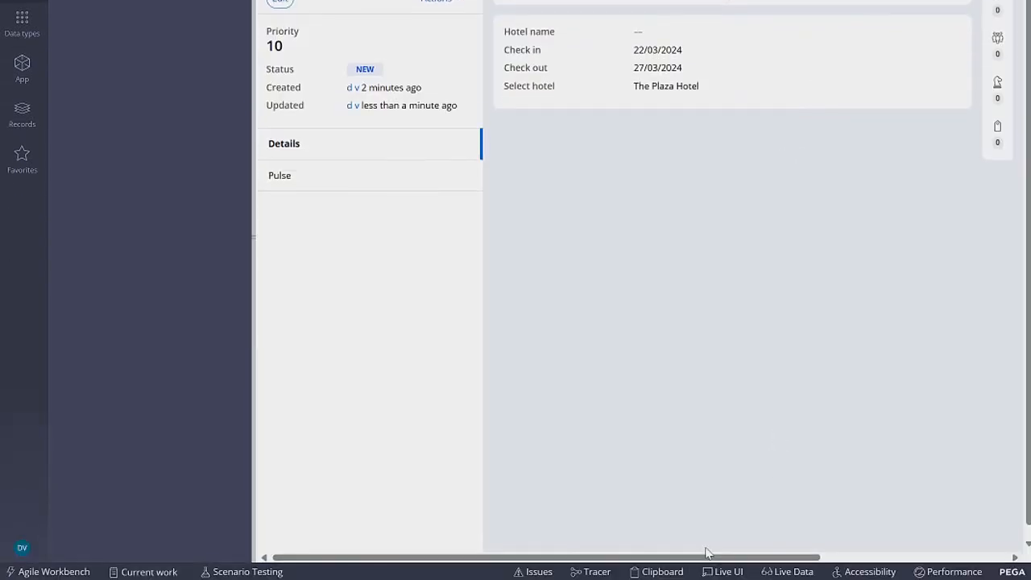
{"action": "left_click", "coordinate": [670, 571]}
{"action": "scroll", "coordinate": [85, 397], "scroll_direction": "down", "scroll_amount": 5}
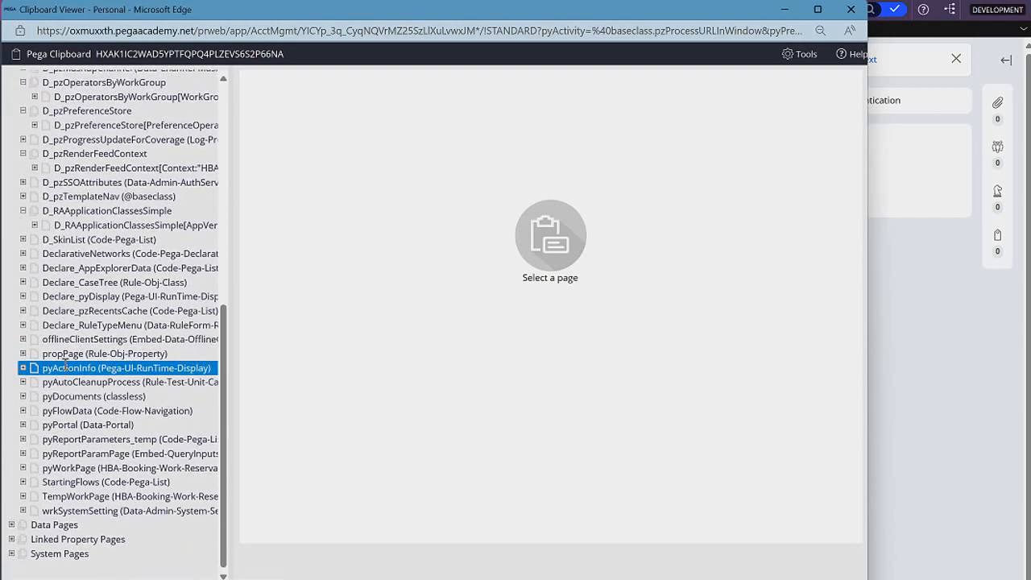
{"action": "left_click", "coordinate": [22, 467]}
{"action": "left_click", "coordinate": [96, 480]}
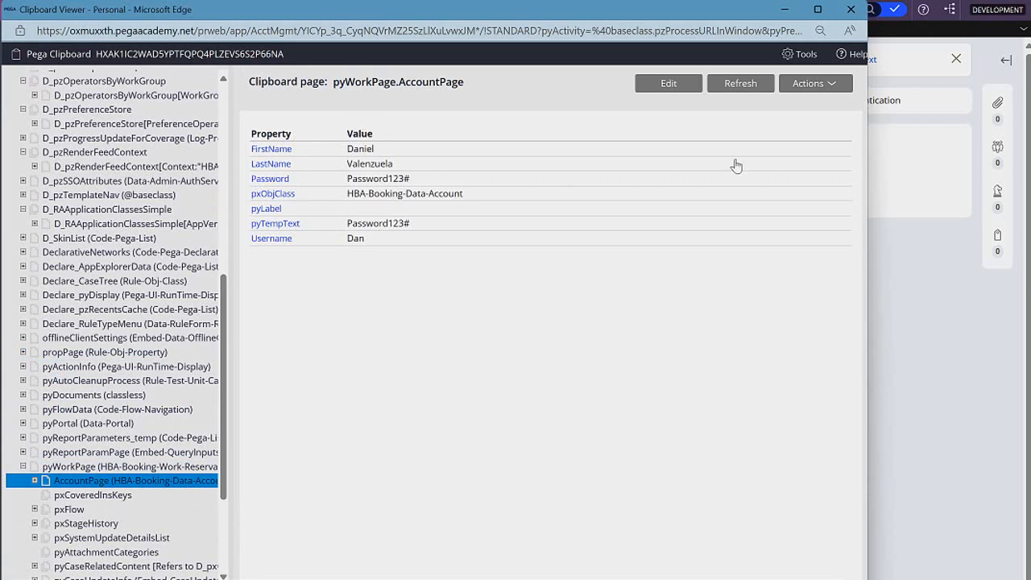
{"action": "left_click", "coordinate": [850, 10]}
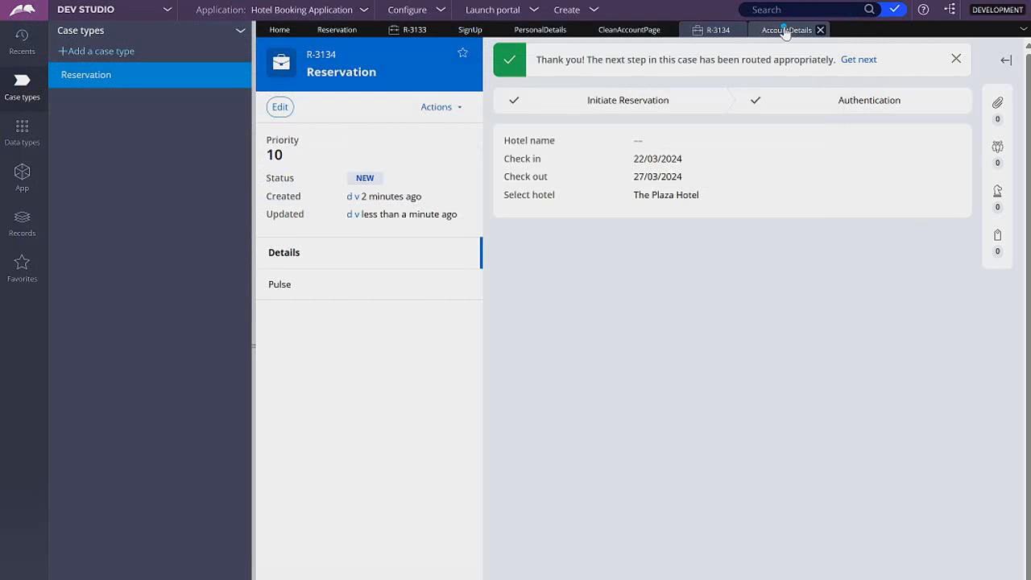
Save the Account Details flow action with CleanAccountPage as its post-processing data transform.
{"action": "left_click", "coordinate": [785, 31]}
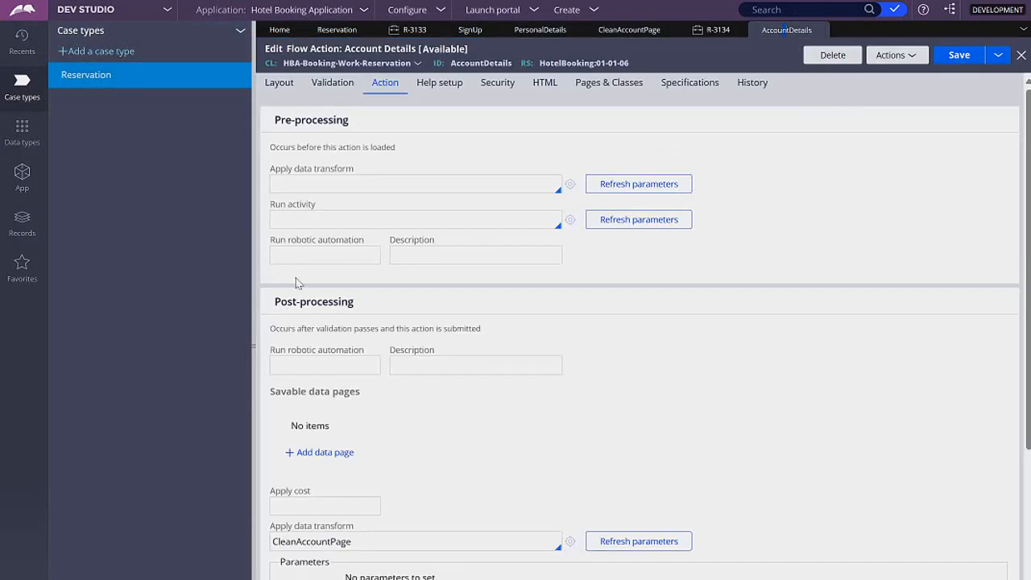
{"action": "left_click_drag", "start_coordinate": [355, 542], "coordinate": [270, 542]}
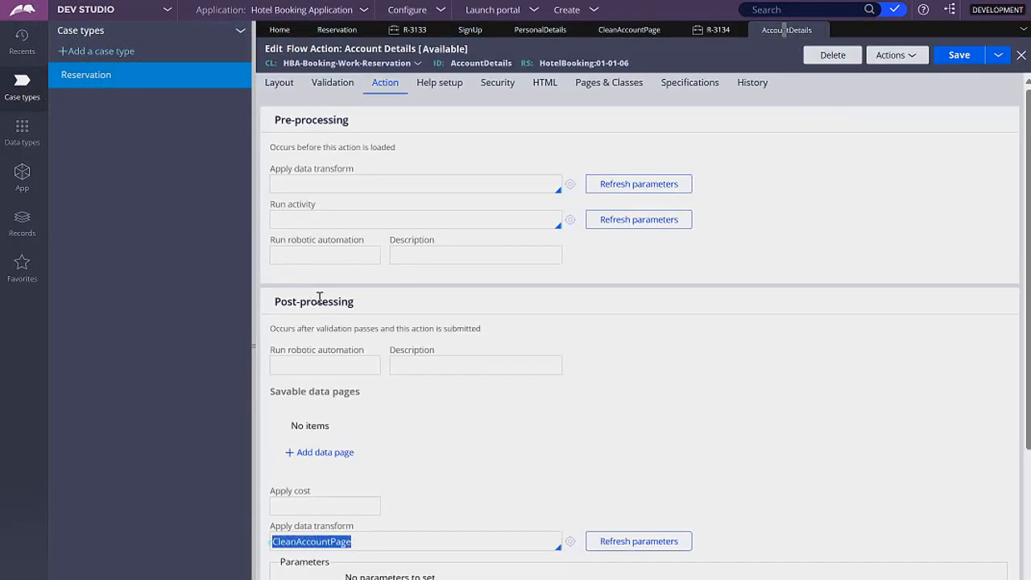
{"action": "left_click", "coordinate": [962, 58]}
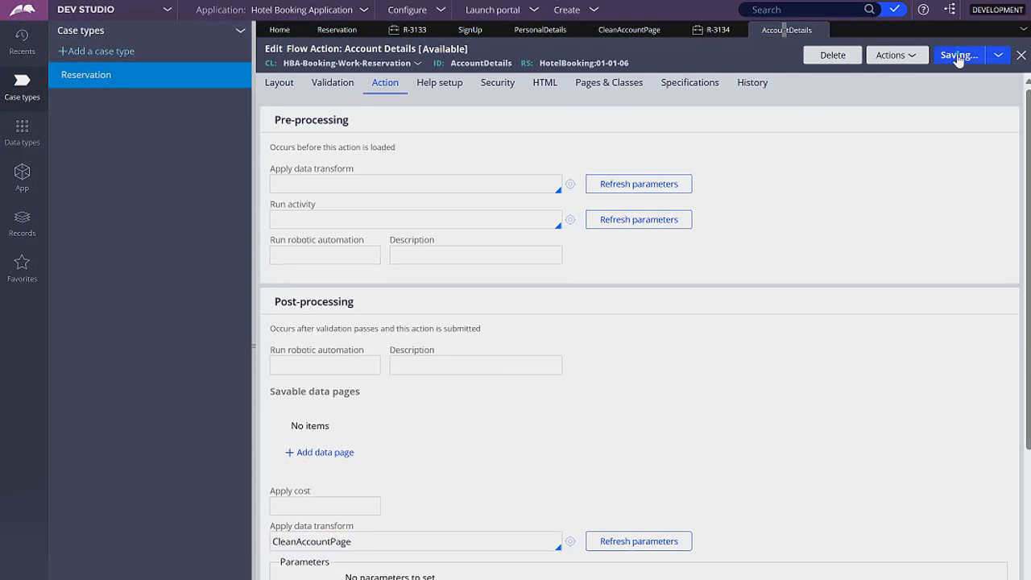
In the earlier Reservation case, try to copy the password into the password confirmation and continue past Credentials.
{"action": "left_click", "coordinate": [410, 30]}
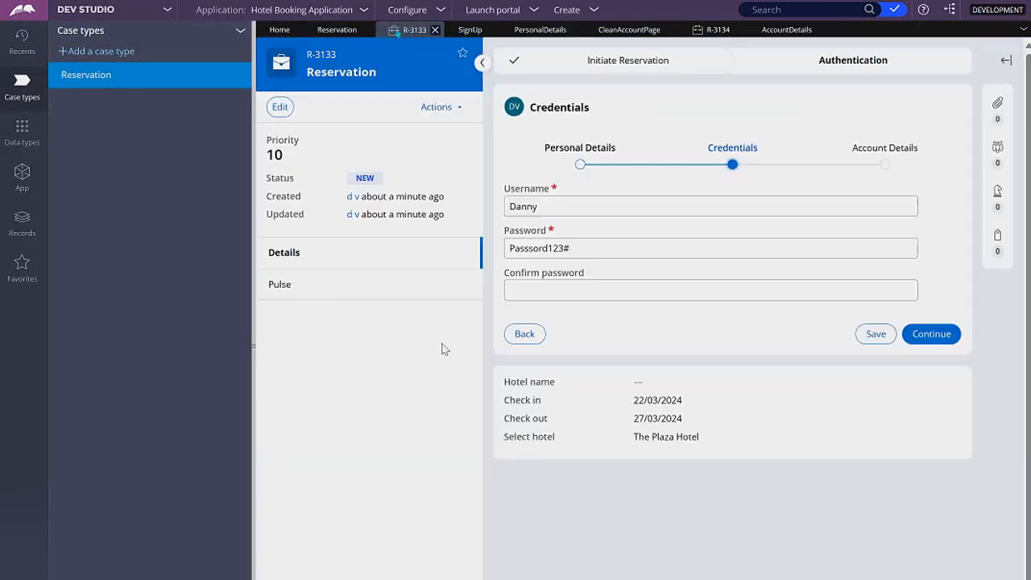
{"action": "triple_click", "coordinate": [576, 247]}
{"action": "key", "text": "ctrl+c"}
{"action": "left_click", "coordinate": [583, 282]}
{"action": "key", "text": "ctrl+v"}
{"action": "left_click", "coordinate": [931, 334]}
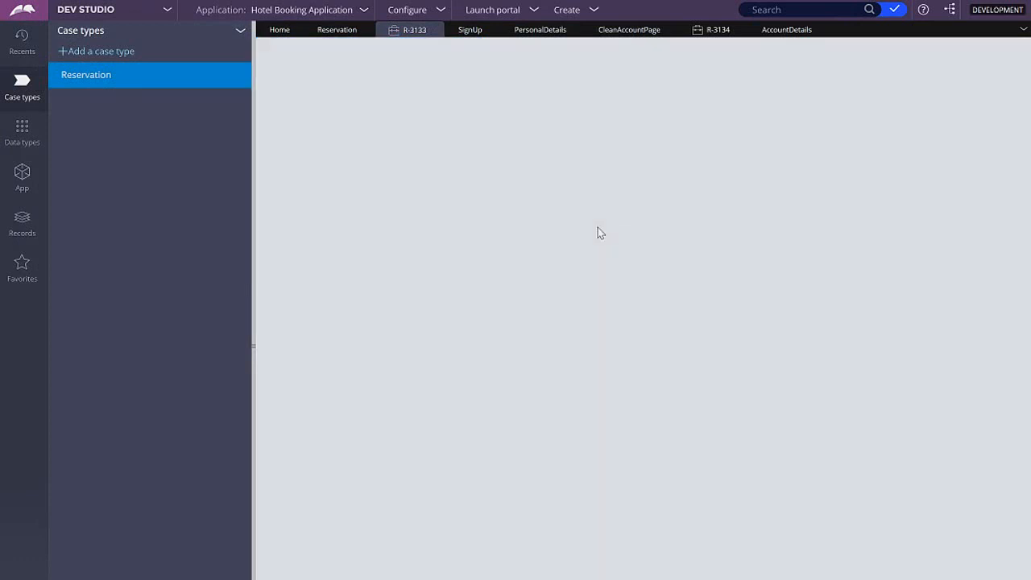
In the earlier Reservation case, enter the first and last name under Personal Details and continue to Credentials.
{"action": "key", "text": "Tab"}
{"action": "left_click", "coordinate": [928, 304]}
Fill in the username, the password and its matching confirmation in the earlier Reservation case, and continue to Account Details.
{"action": "left_click", "coordinate": [706, 205]}
{"action": "type", "text": "Dannyla"}
{"action": "key", "text": "BackSpace"}
{"action": "key", "text": "BackSpace"}
{"action": "key", "text": "BackSpace"}
{"action": "key", "text": "BackSpace"}
{"action": "key", "text": "BackSpace"}
{"action": "key", "text": "BackSpace"}
{"action": "key", "text": "BackSpace"}
{"action": "type", "text": "Dan"}
{"action": "key", "text": "Tab"}
{"action": "type", "text": "Pa"}
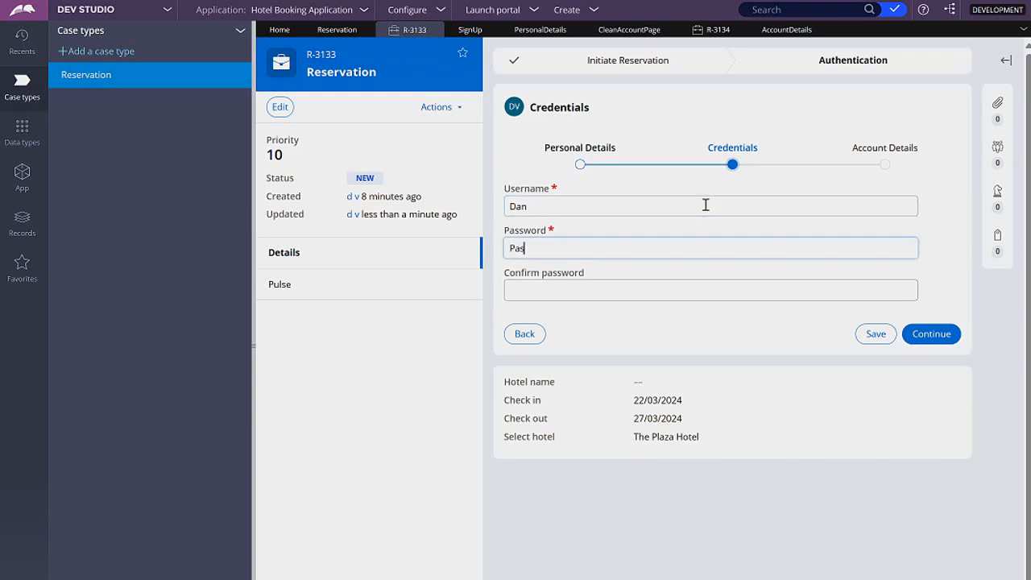
{"action": "type", "text": "ssord123#"}
{"action": "key", "text": "Tab"}
{"action": "type", "text": "Passord123#"}
{"action": "left_click", "coordinate": [926, 340]}
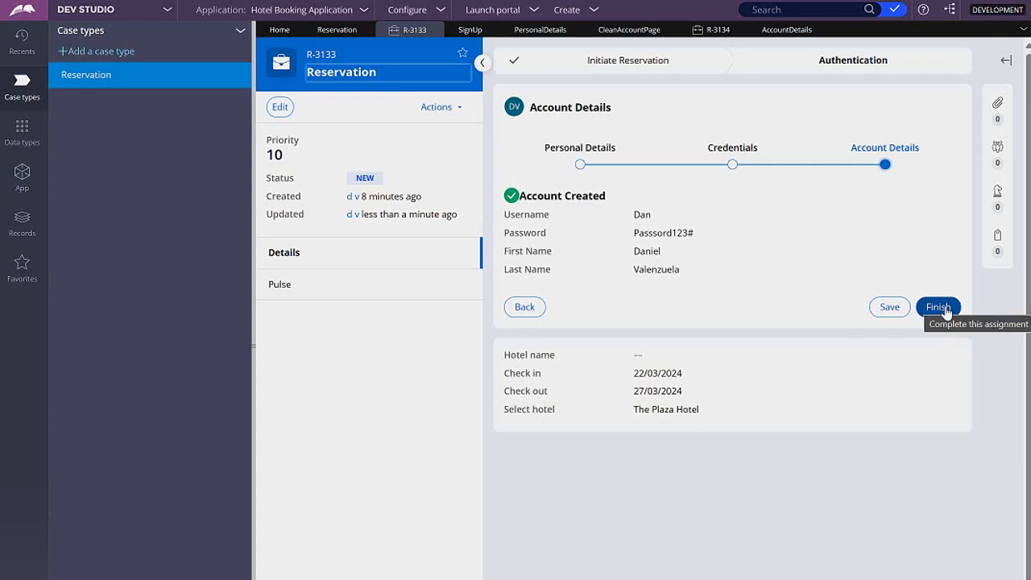
Finish Account Details in the earlier Reservation case and check the AccountPage properties under pyWorkPage in the Clipboard viewer.
{"action": "left_click", "coordinate": [946, 311]}
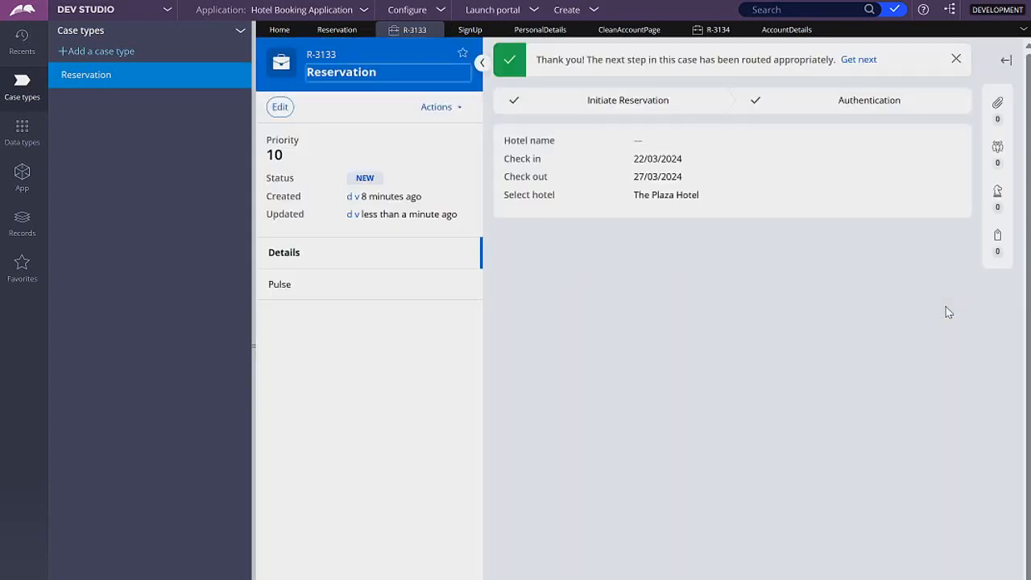
{"action": "left_click", "coordinate": [452, 577]}
{"action": "scroll", "coordinate": [155, 370], "scroll_direction": "down", "scroll_amount": 1}
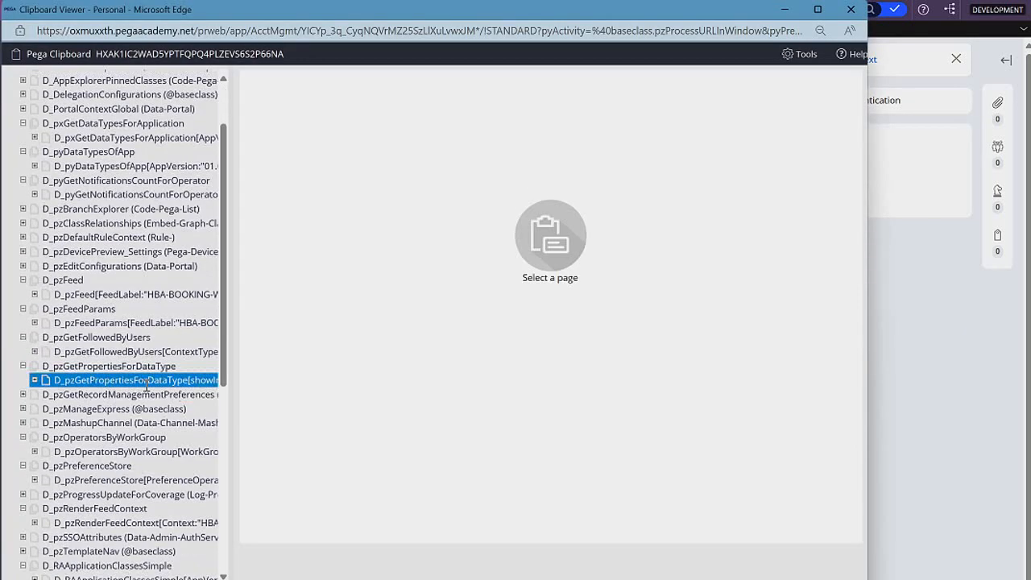
{"action": "scroll", "coordinate": [156, 370], "scroll_direction": "down", "scroll_amount": 5}
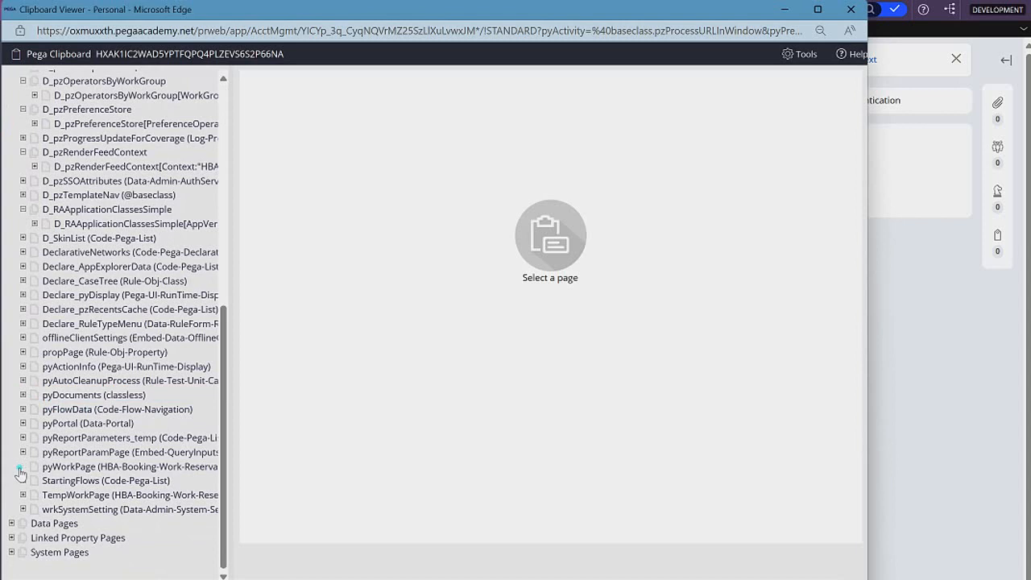
{"action": "left_click", "coordinate": [22, 467]}
{"action": "left_click", "coordinate": [84, 481]}
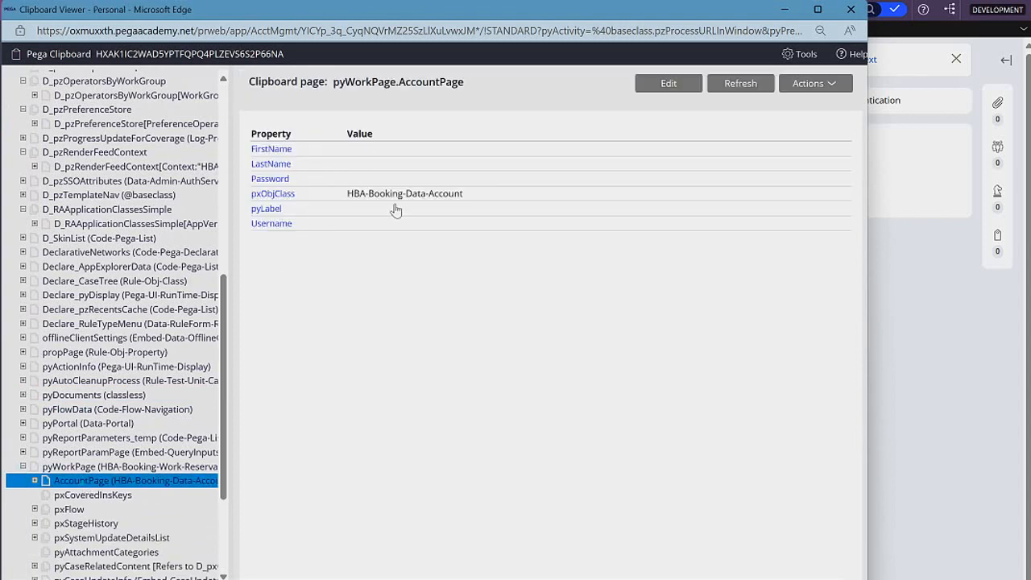
{"action": "left_click", "coordinate": [851, 10]}
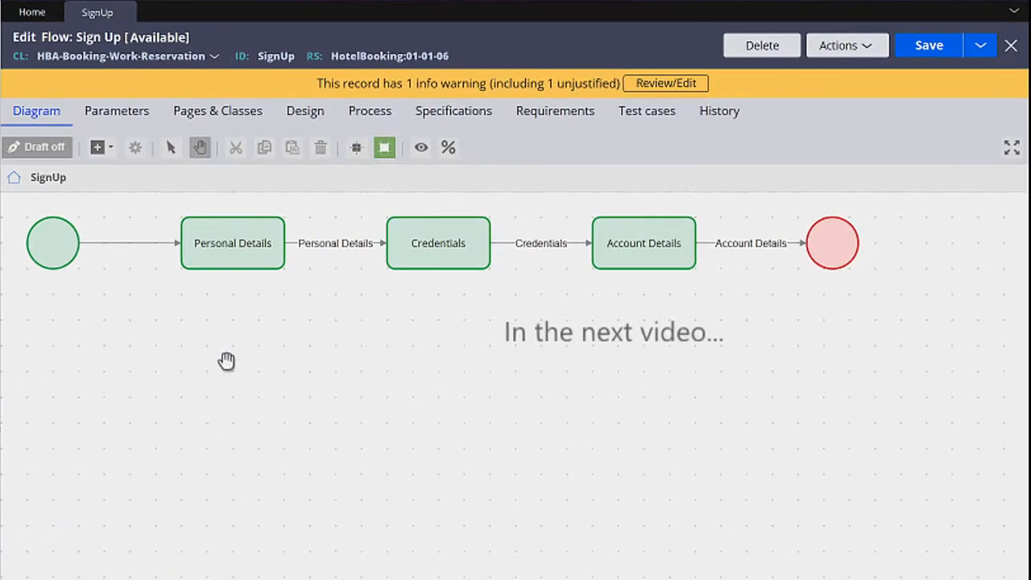
Add a Run data transform automation named Clean Account Page to the Sign Up flow, connected between the start shape and Personal Details.
{"action": "left_click", "coordinate": [199, 242]}
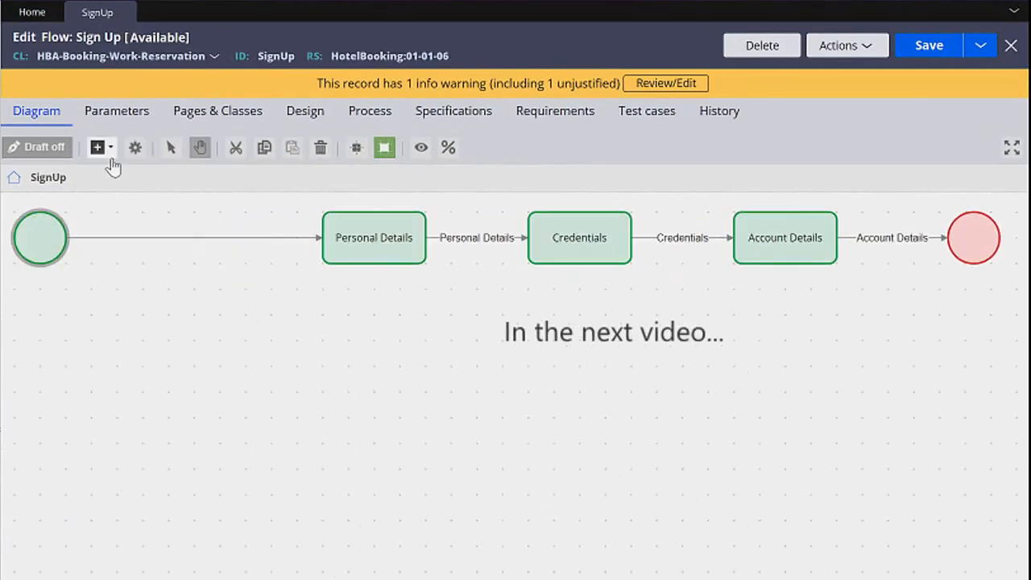
{"action": "left_click", "coordinate": [101, 148]}
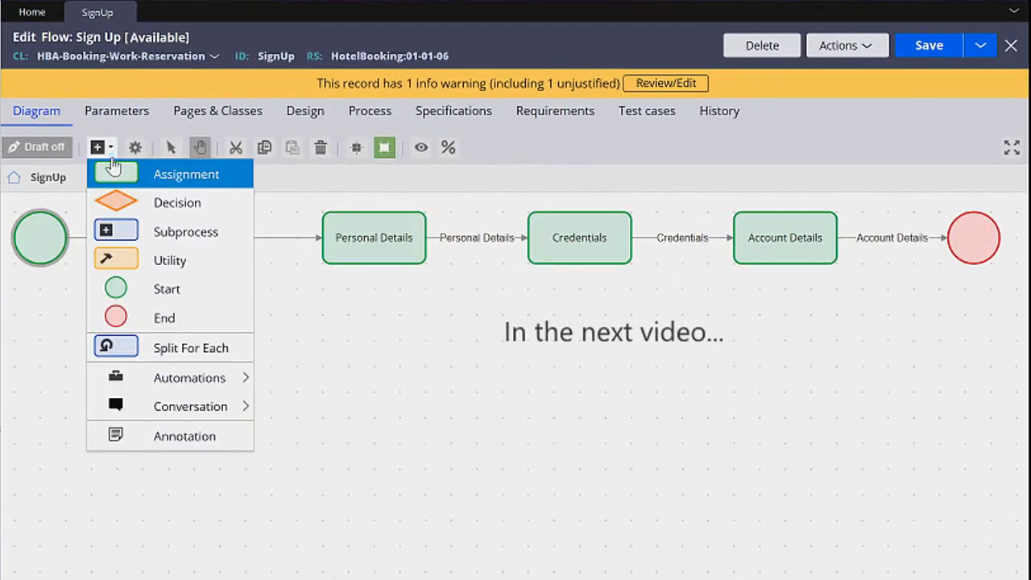
{"action": "mouse_move", "coordinate": [211, 380]}
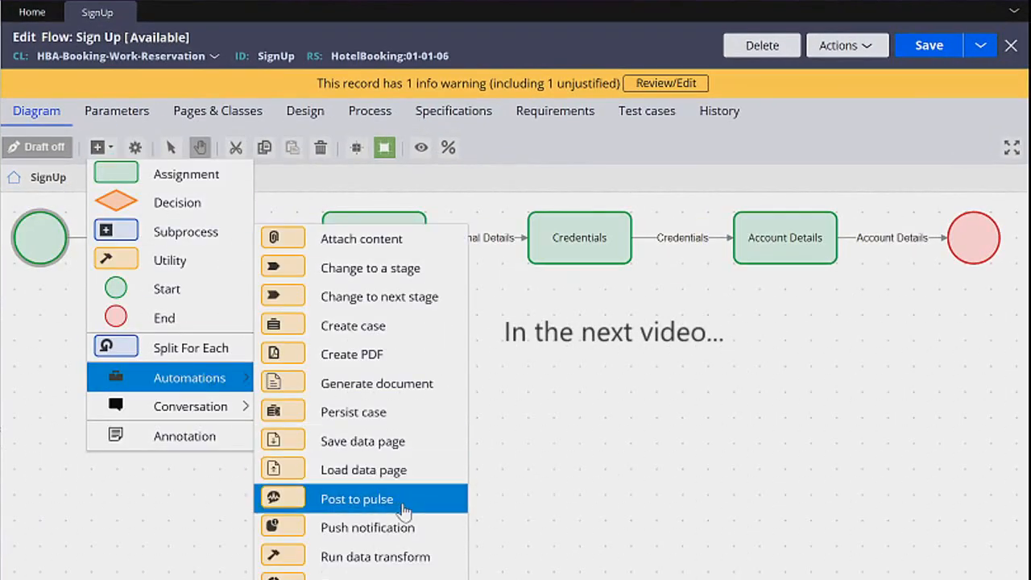
{"action": "left_click", "coordinate": [456, 564]}
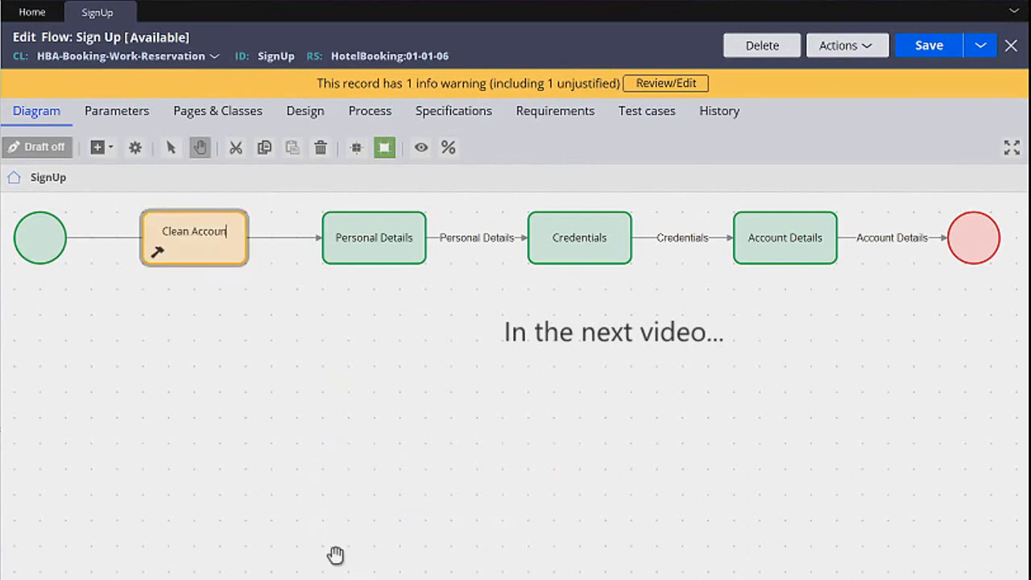
{"action": "left_click_drag", "start_coordinate": [86, 239], "coordinate": [153, 238]}
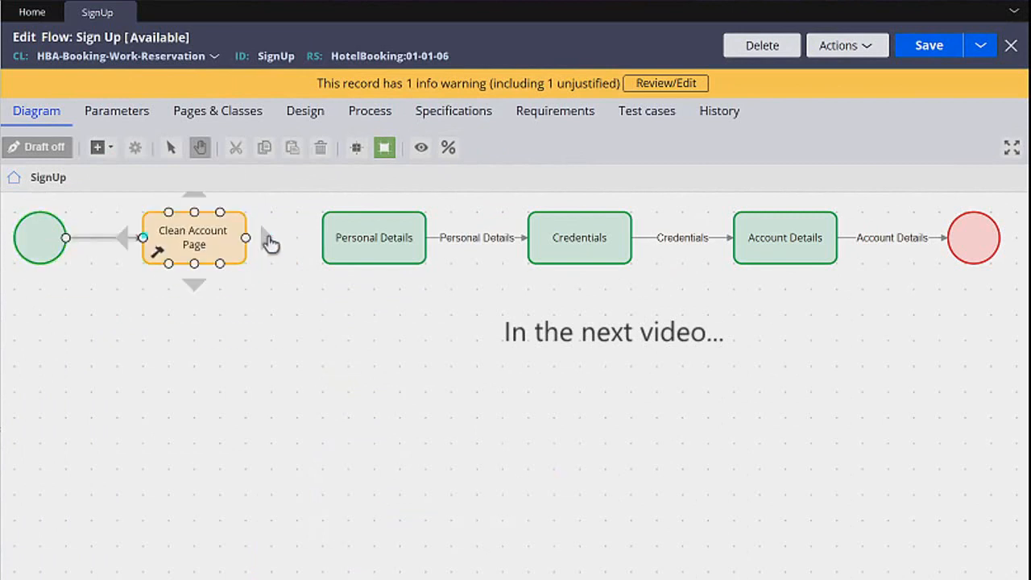
{"action": "left_click_drag", "start_coordinate": [260, 241], "coordinate": [350, 242]}
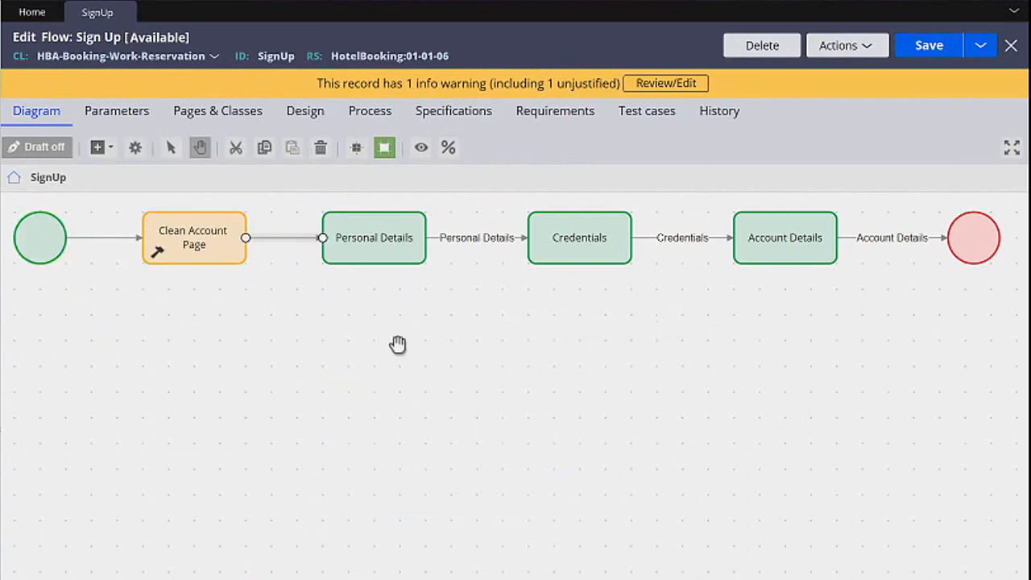